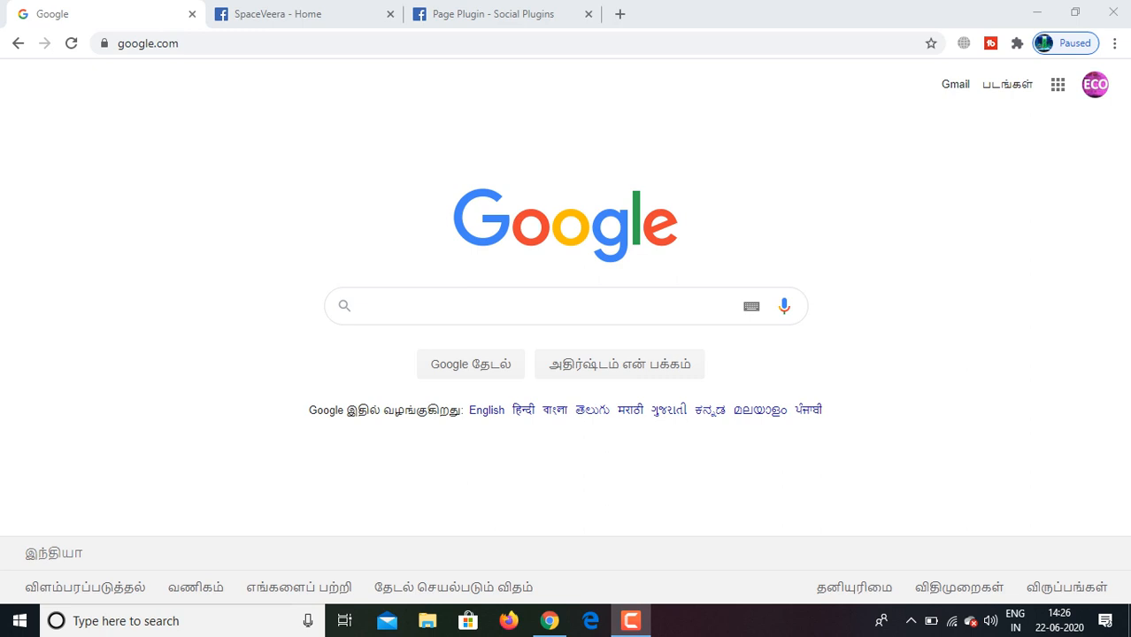
Step: Search Google for blogger and open the Eco E-Commerce blog's post list in Blogger
click(539, 307)
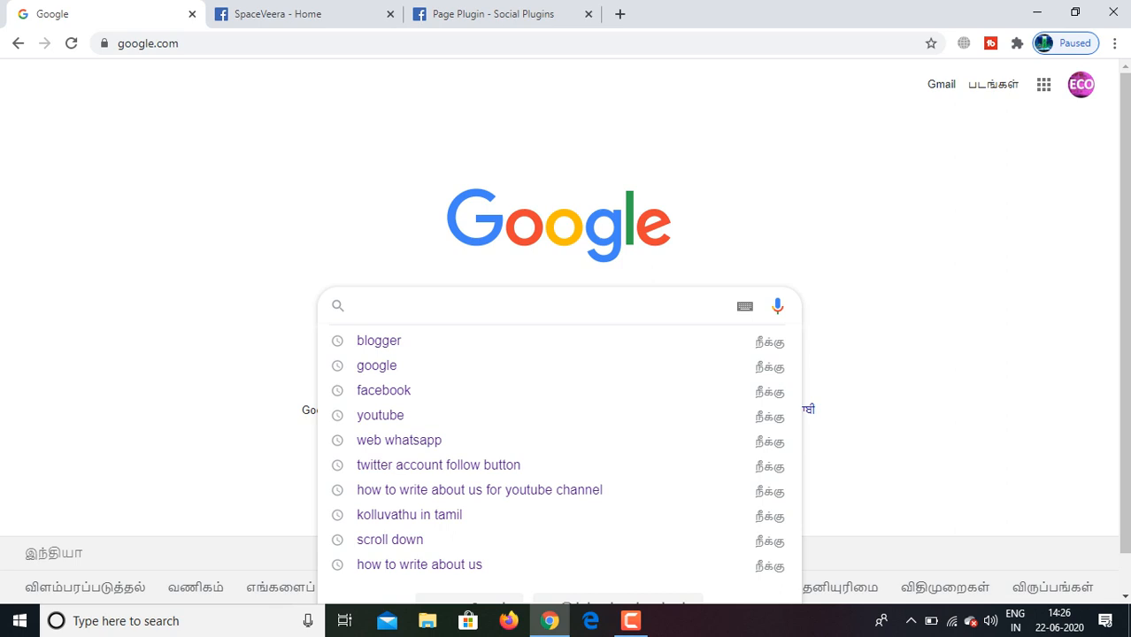
text(b)
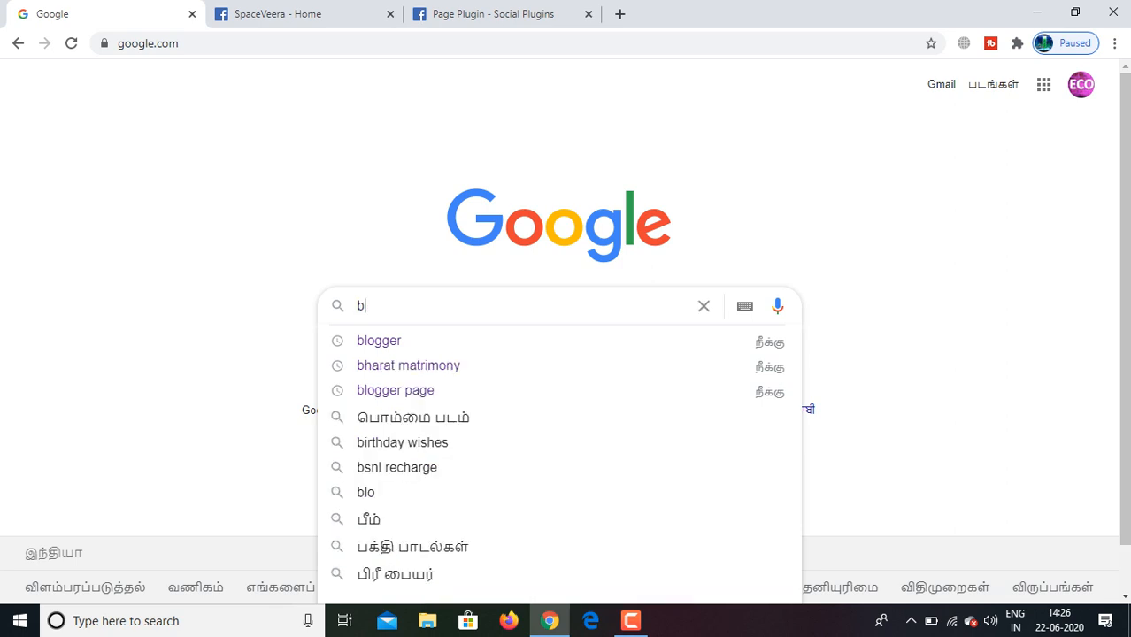
click(379, 340)
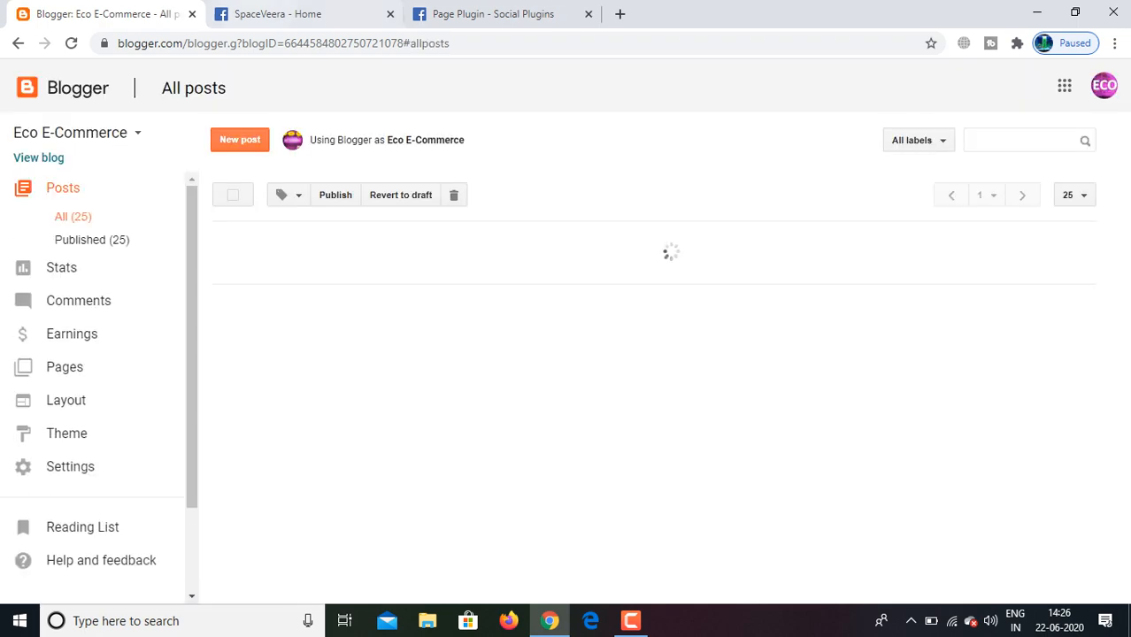
Step: Copy the SpaceVeera Facebook page's address into the Facebook Page URL setting of the Page Plugin configurator
click(277, 13)
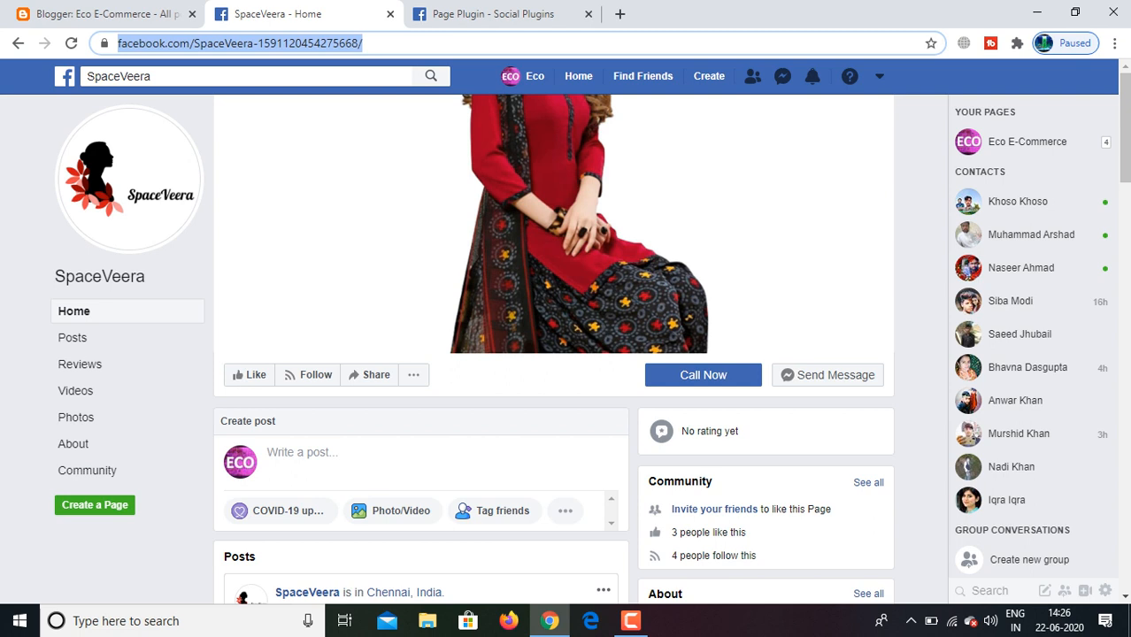
right_click(406, 44)
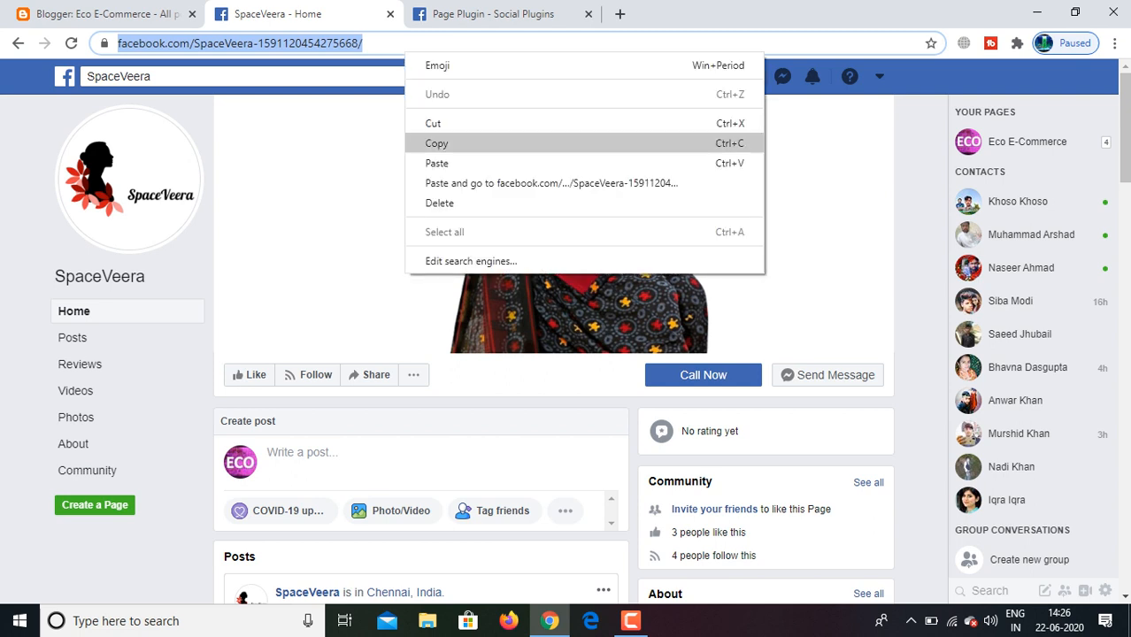
click(442, 144)
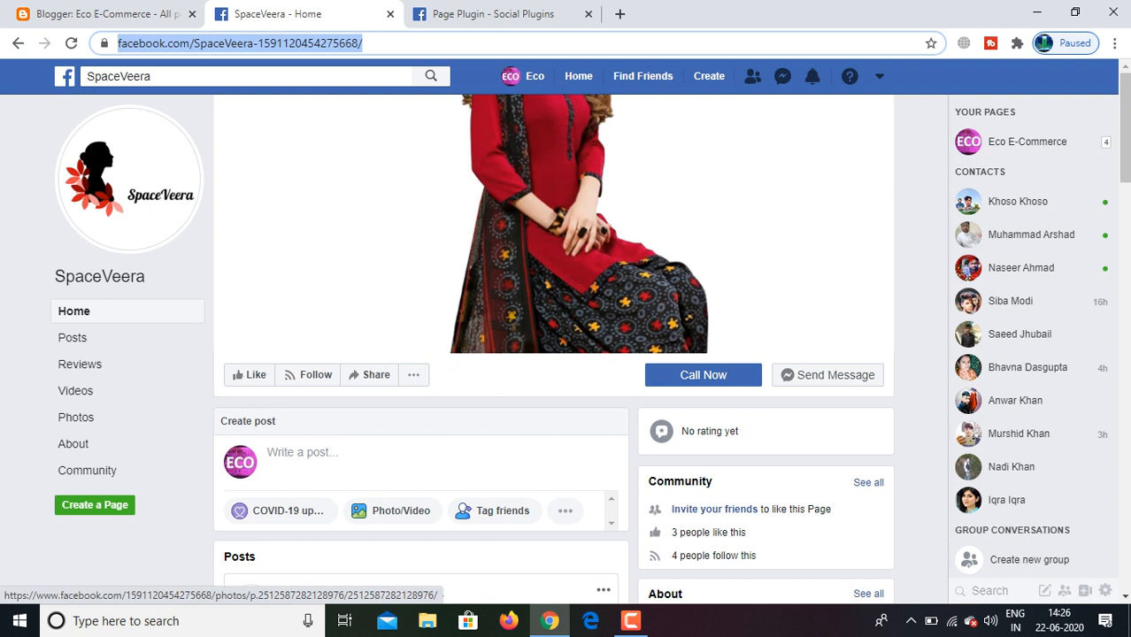
key(ctrl+Tab)
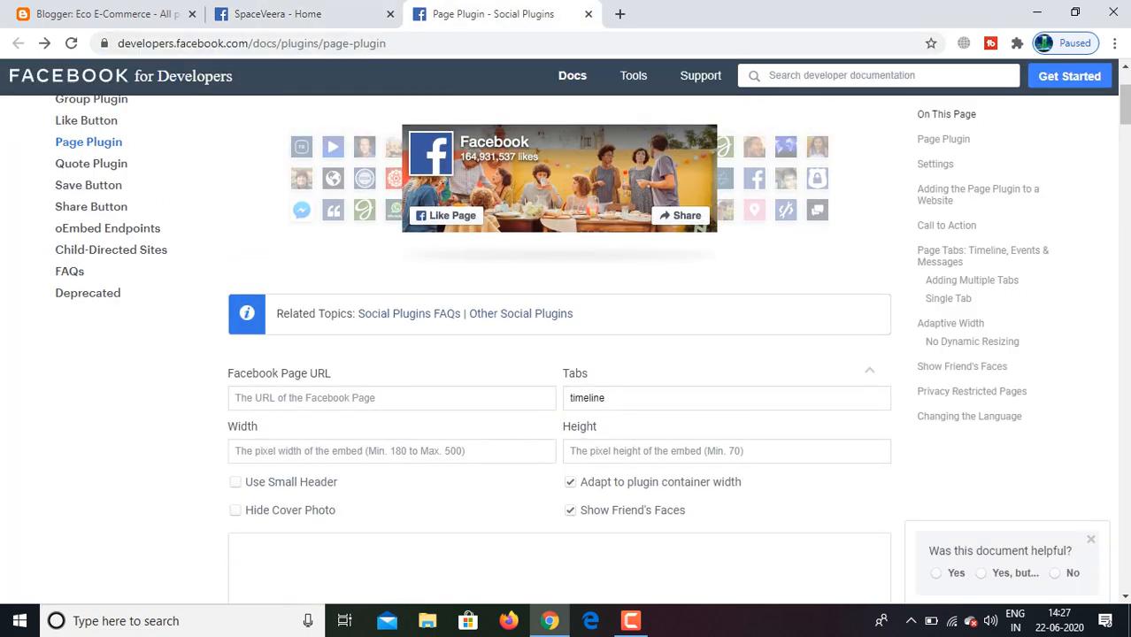
scroll(566, 354, down, 2)
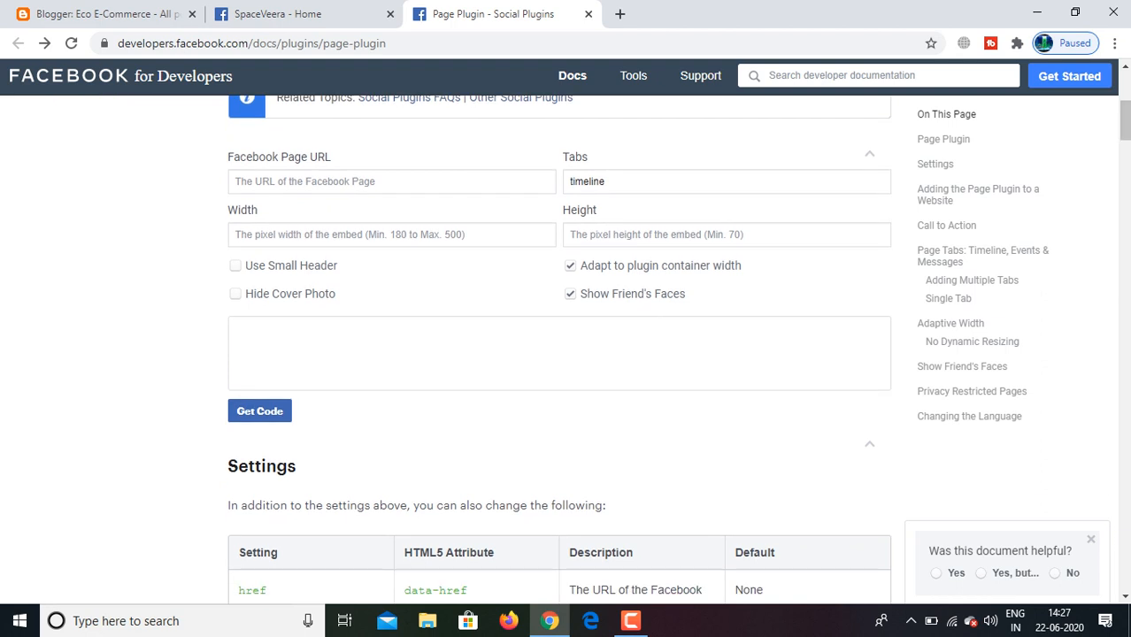
click(362, 182)
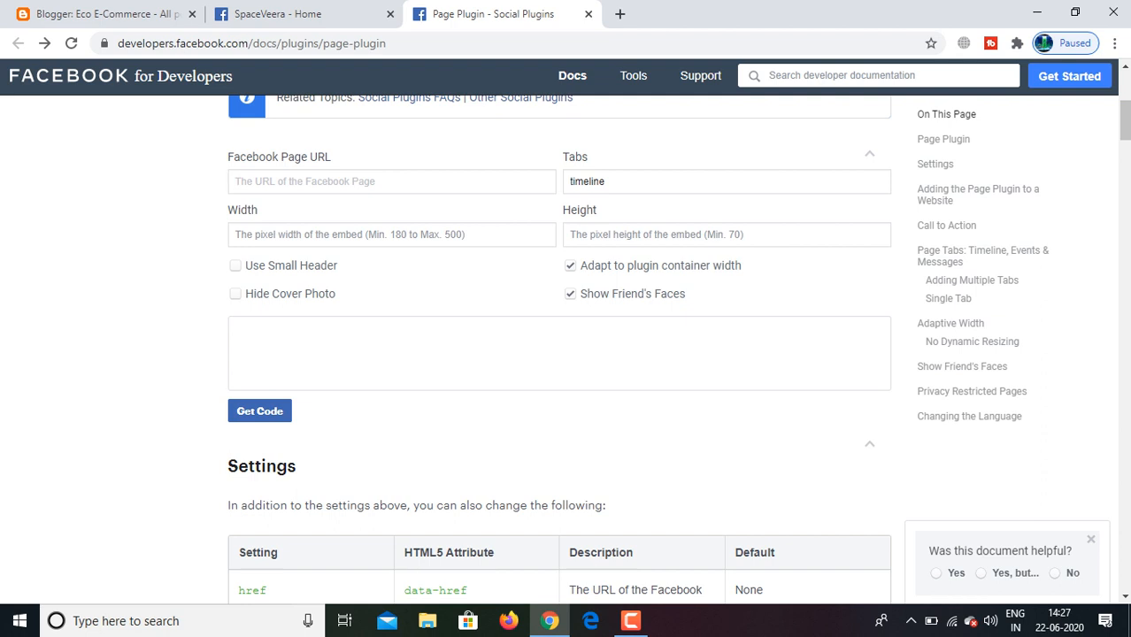
right_click(282, 182)
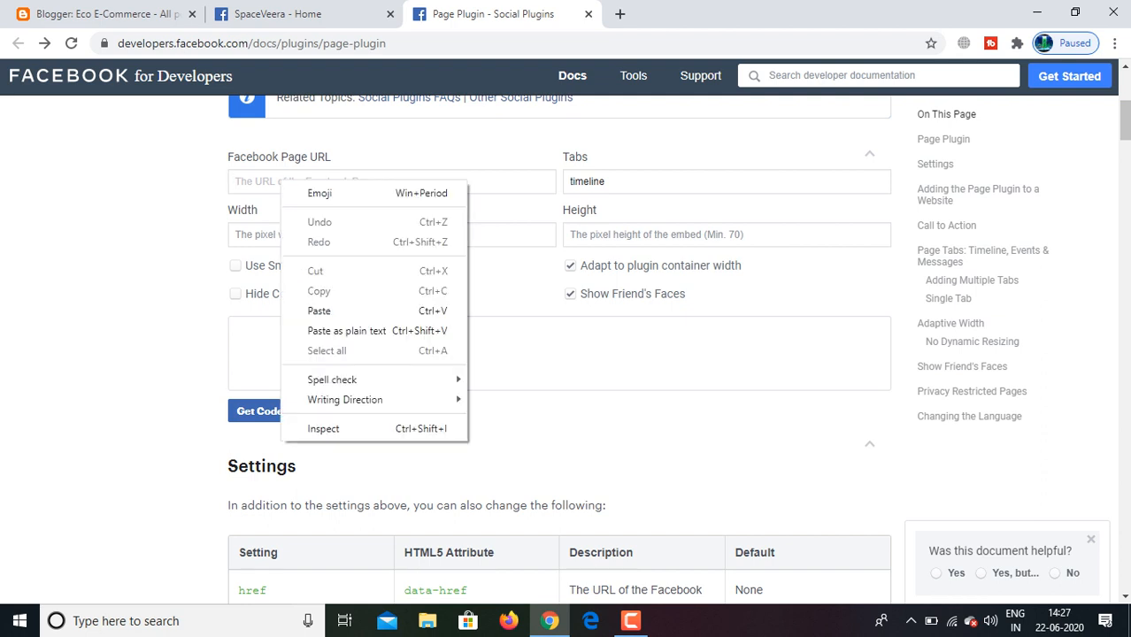
click(318, 310)
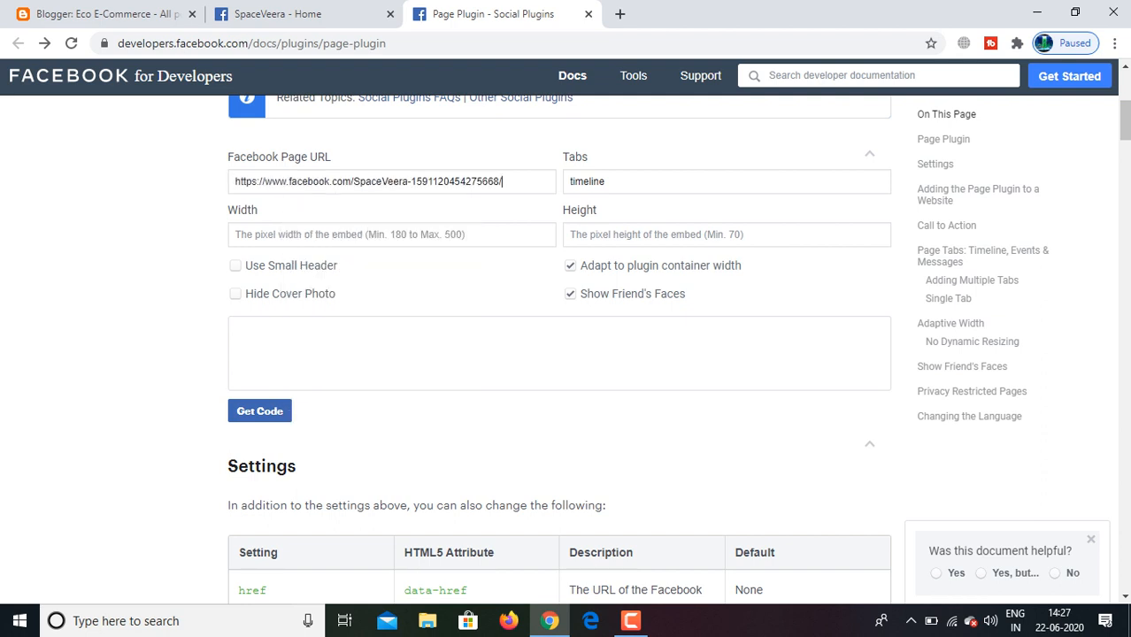
Step: Clear the timeline entry from the Page Plugin's Tabs setting, leaving it empty
click(607, 181)
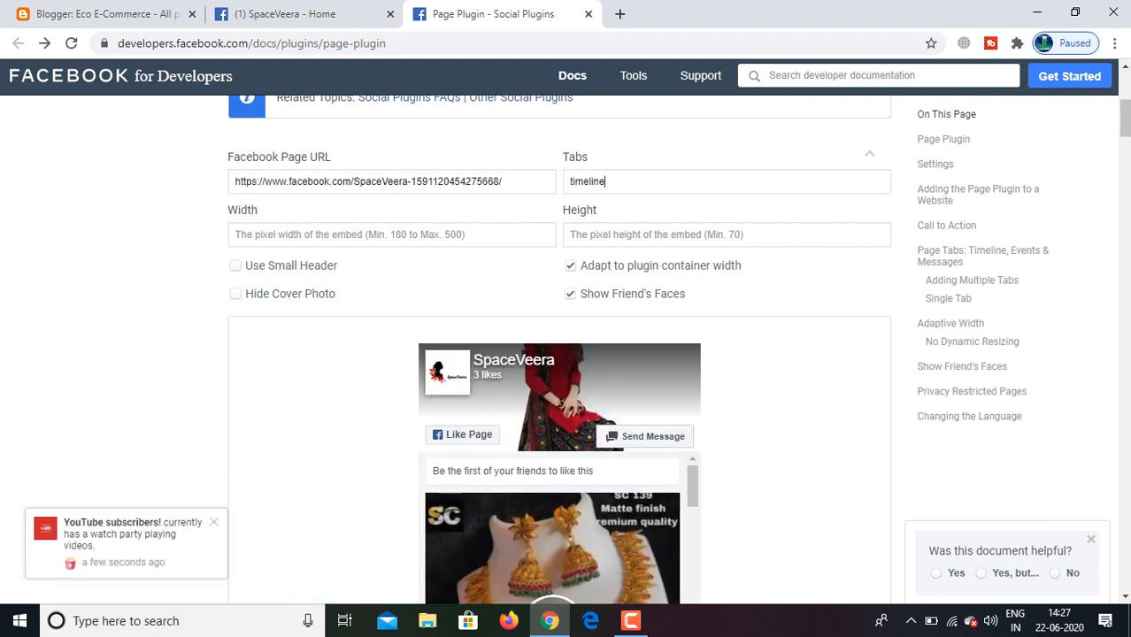
key(BackSpace)
key(BackSpace)
key(BackSpace)
key(BackSpace)
key(BackSpace)
key(BackSpace)
key(BackSpace)
key(BackSpace)
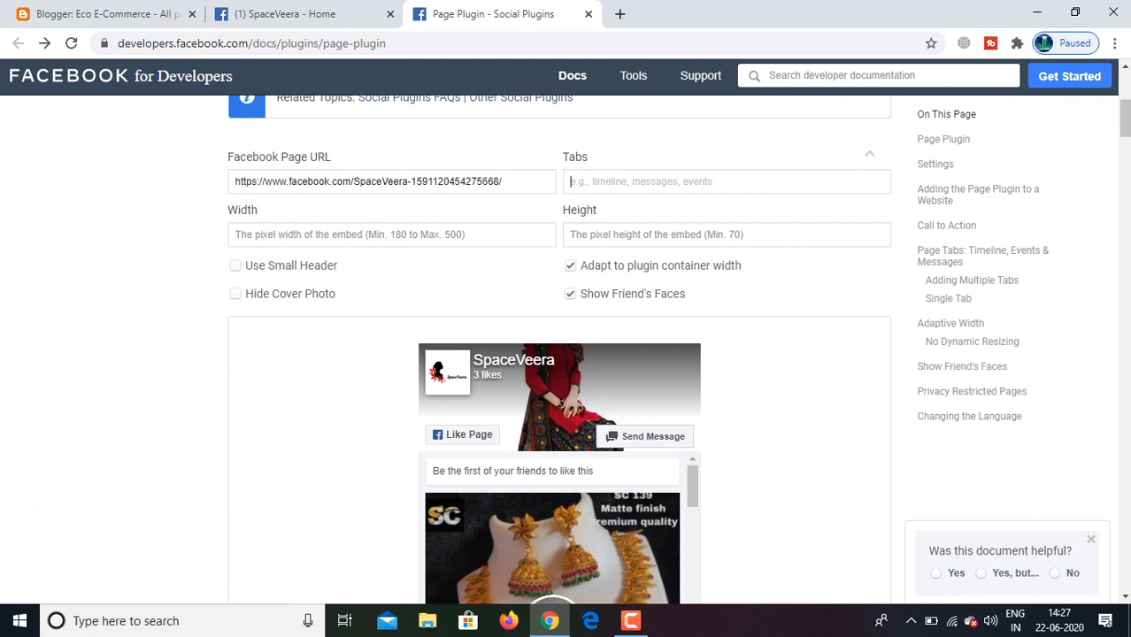
Step: Set the Page Plugin's width to 300 and its height to 200 pixels
click(237, 235)
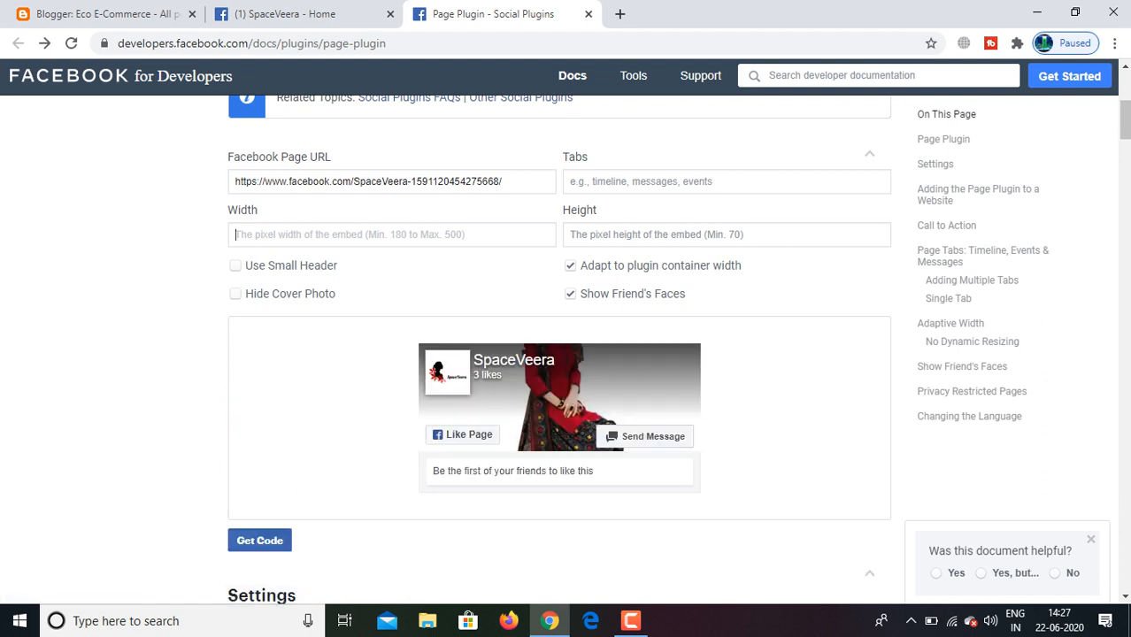
text(300)
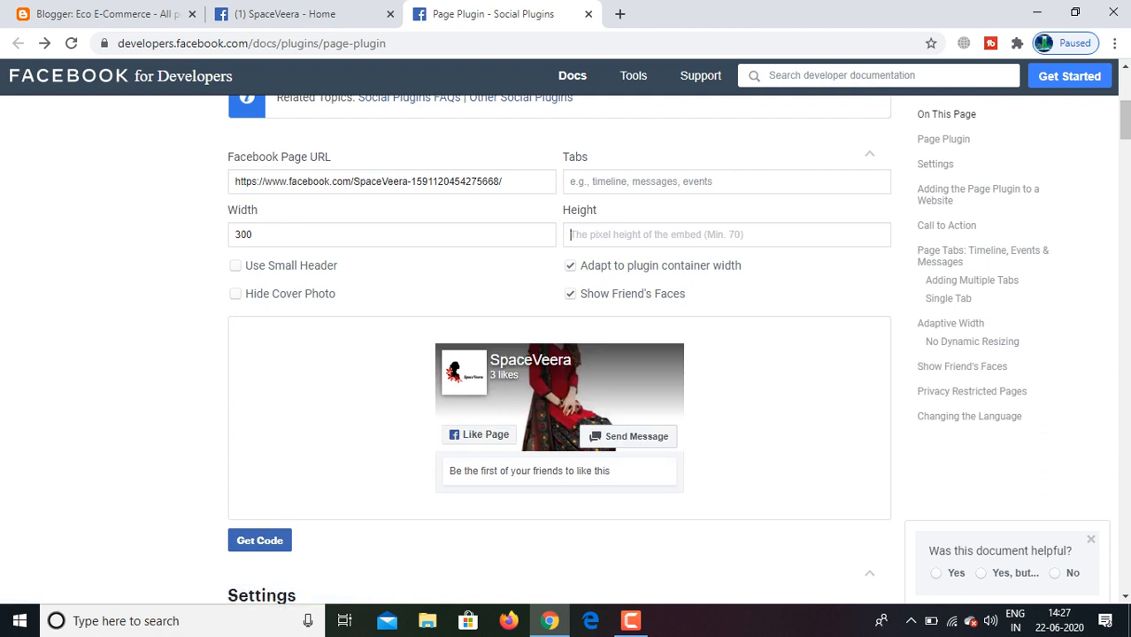
text(30)
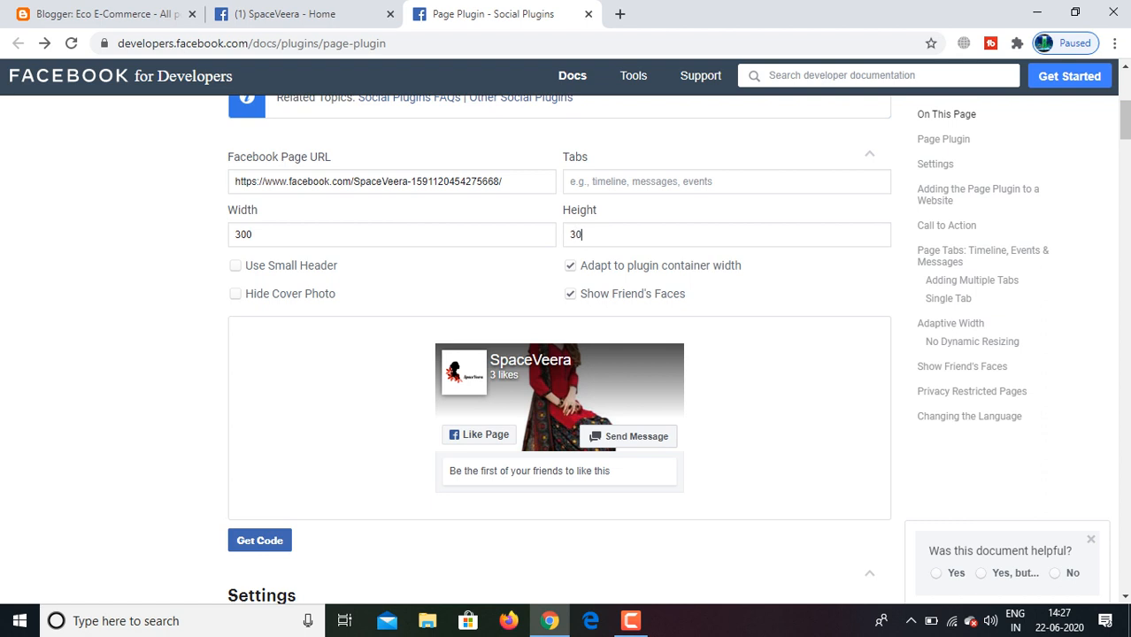
key(BackSpace)
key(BackSpace)
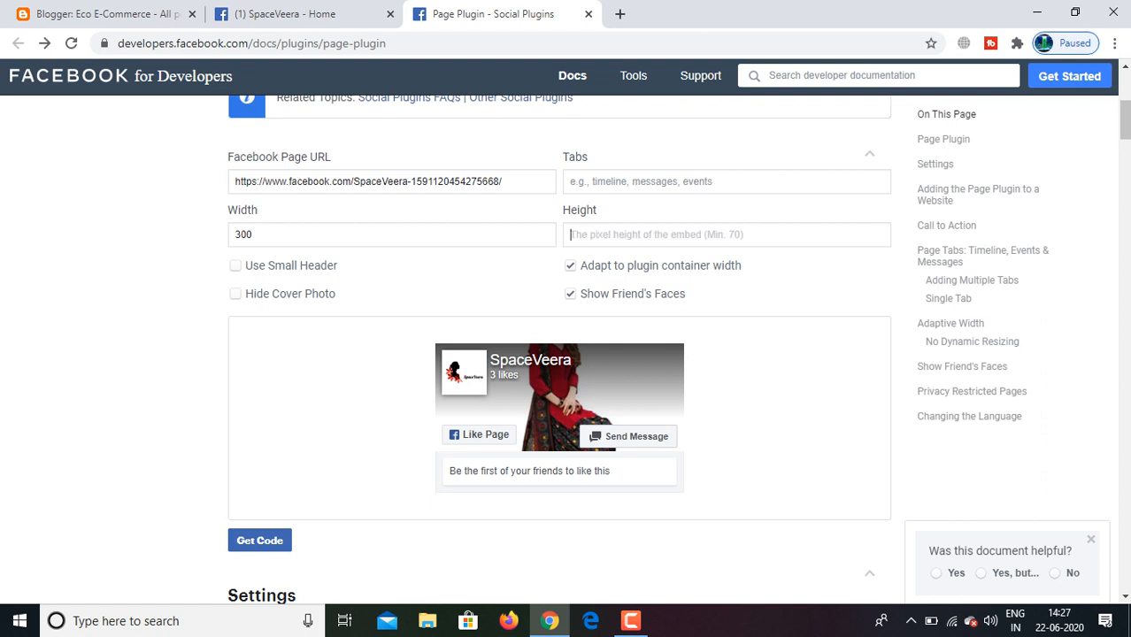
text(200)
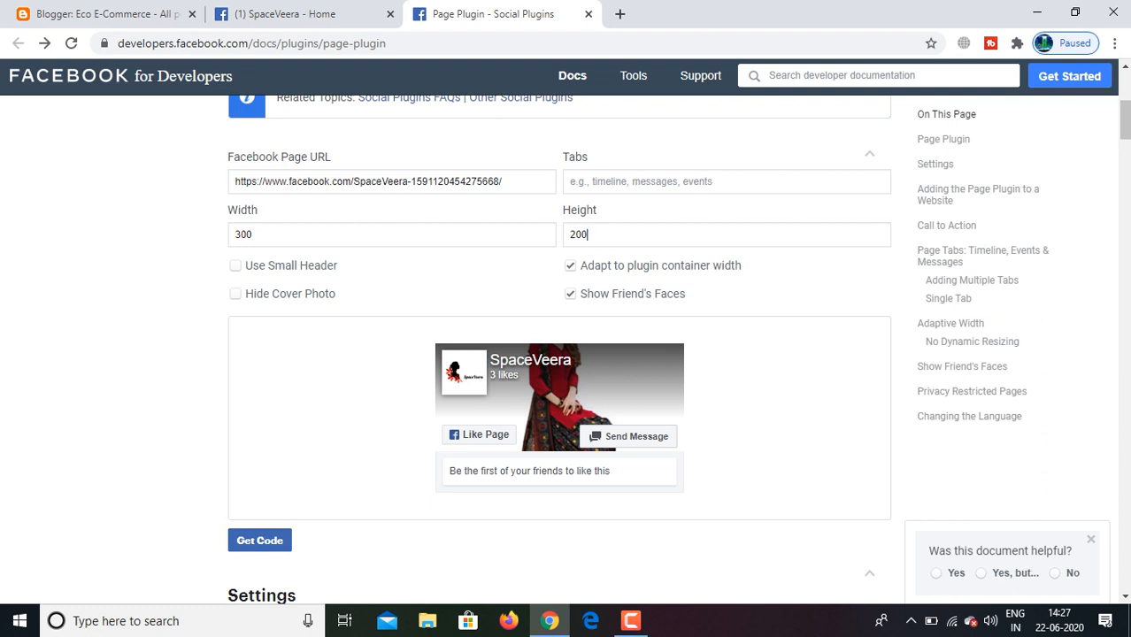
Step: Try the Use Small Header and Hide Cover Photo options on the plugin preview, one after the other
click(236, 265)
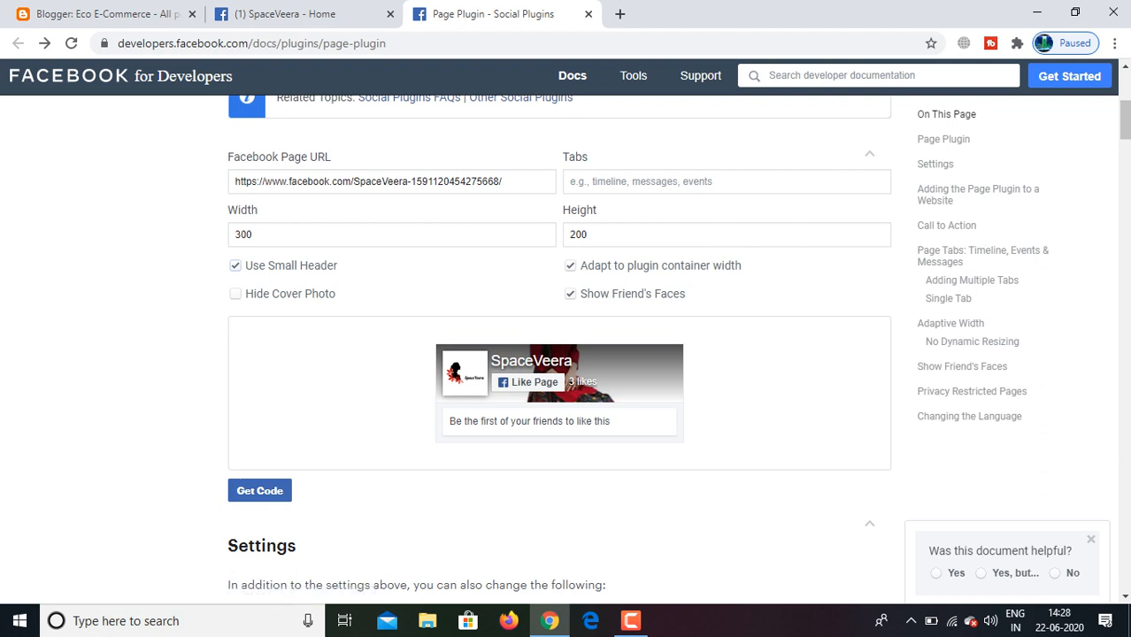
click(236, 266)
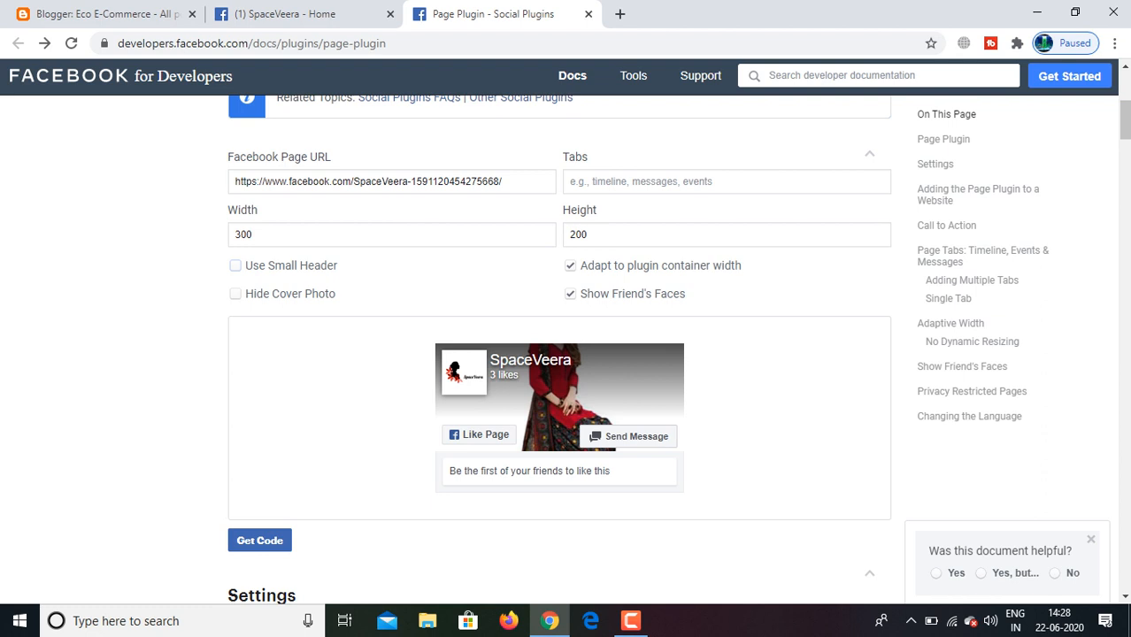
click(236, 293)
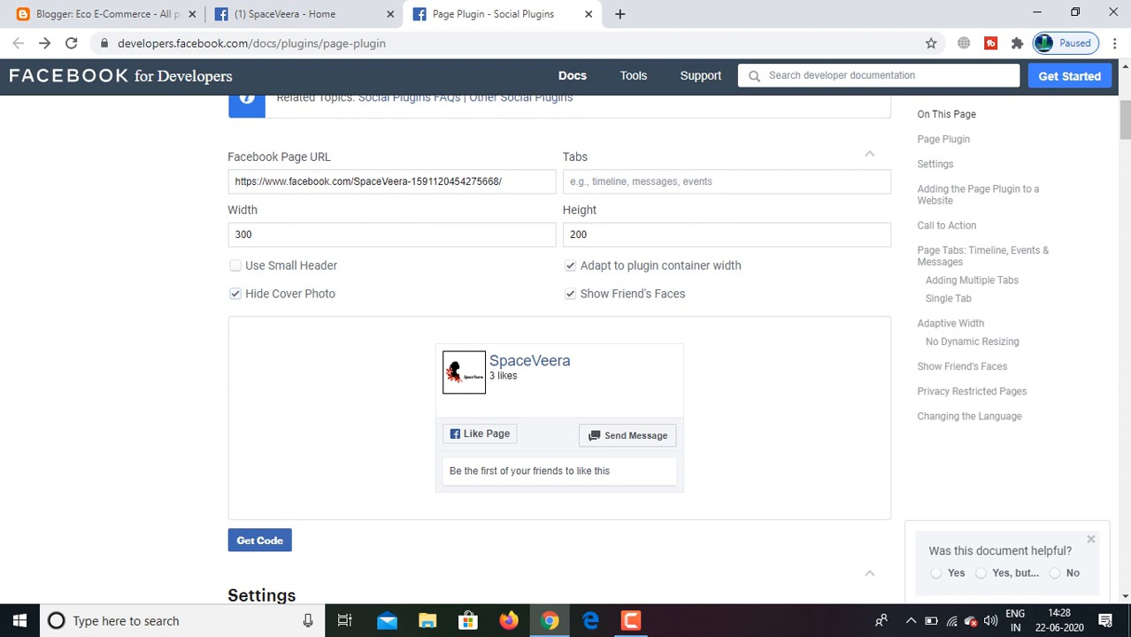
click(236, 294)
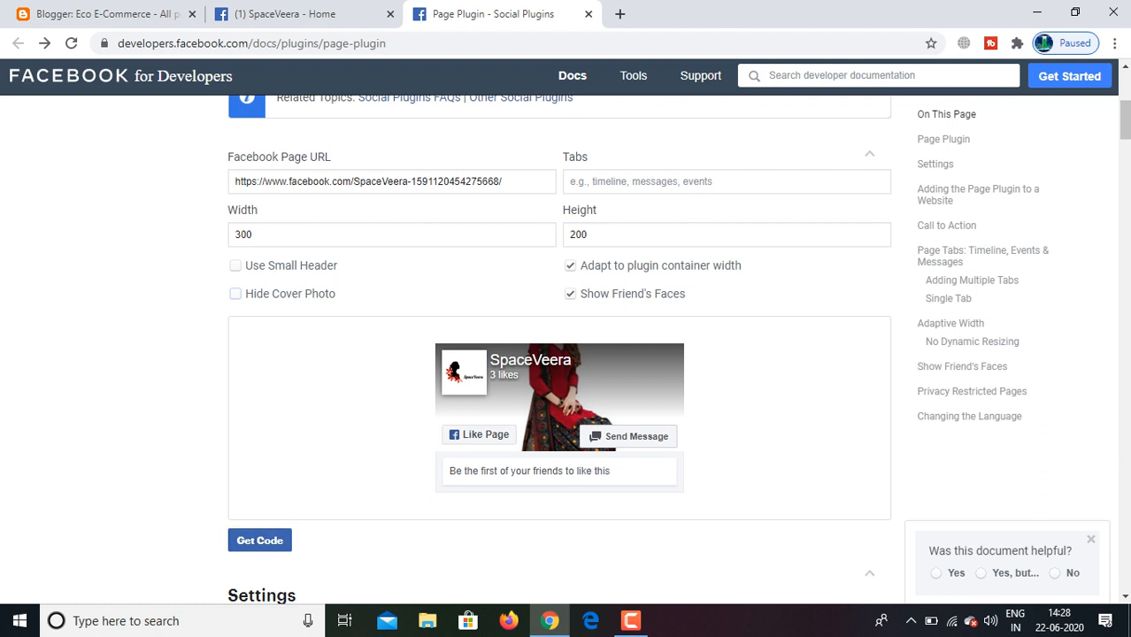
Step: Generate the Page Plugin code and start a new HTML/JavaScript gadget in the footer-1 section of the Blogger layout
click(259, 540)
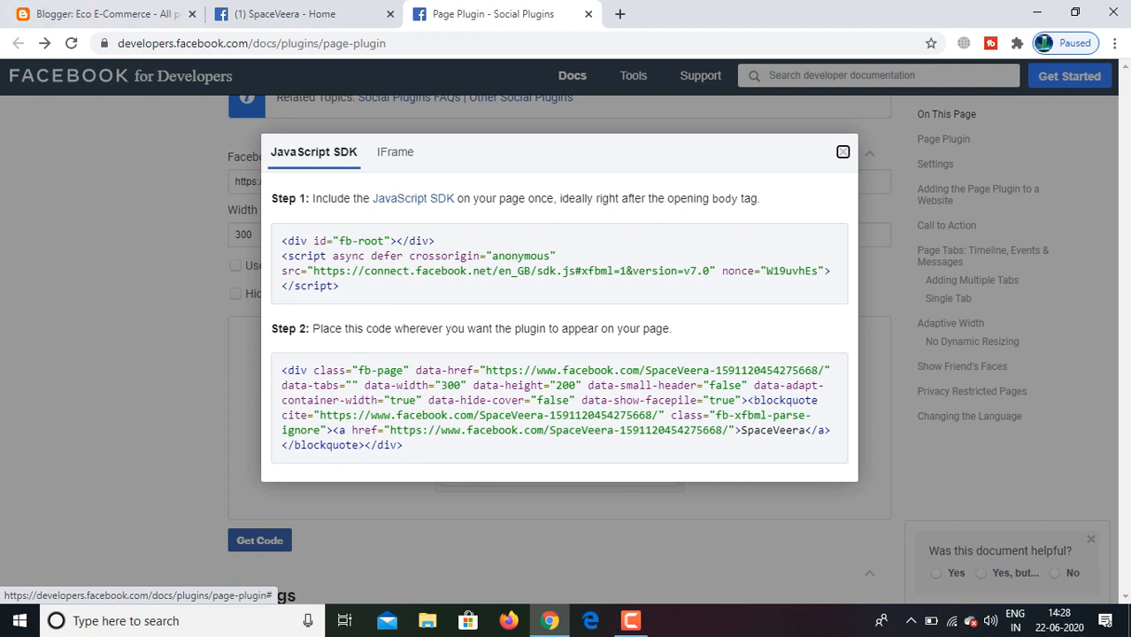
click(89, 14)
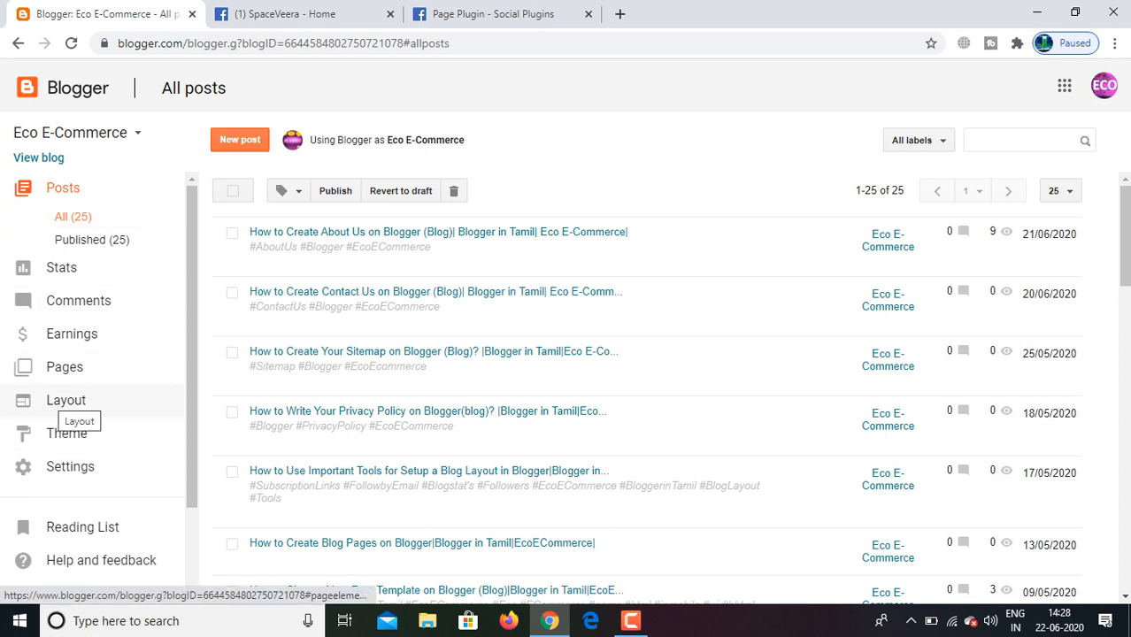
click(67, 401)
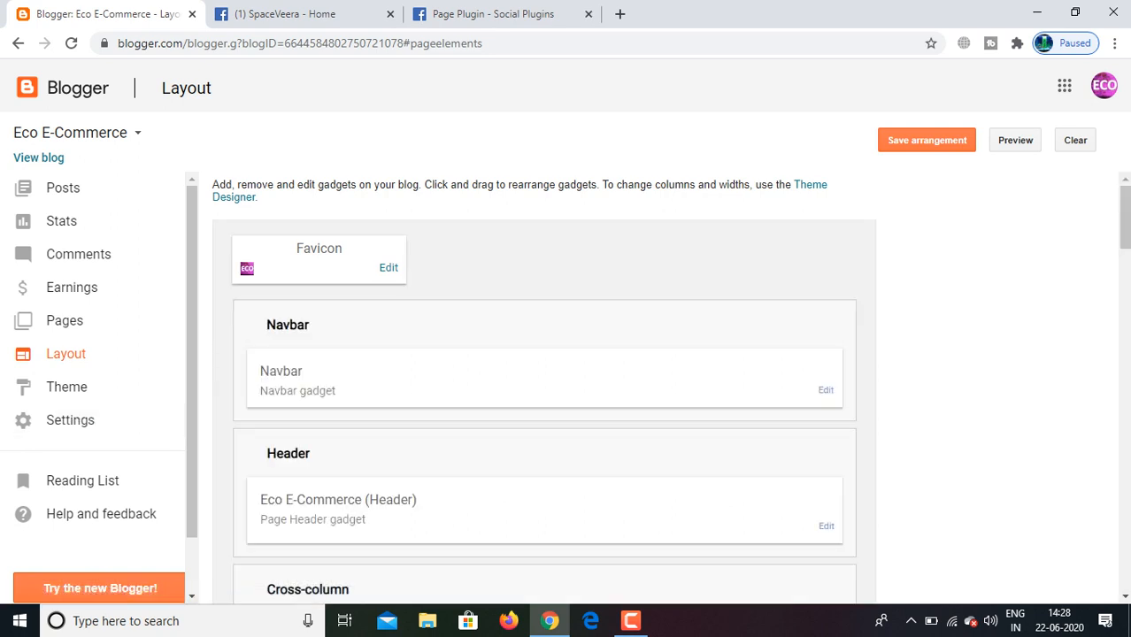
drag(1125, 218, 1125, 549)
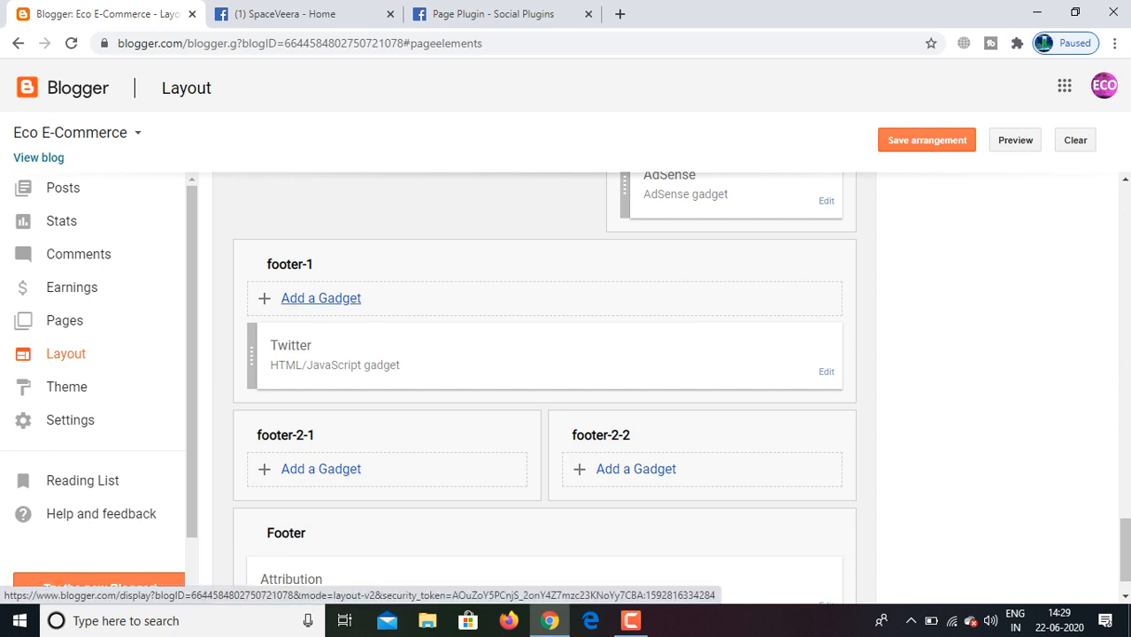
click(321, 298)
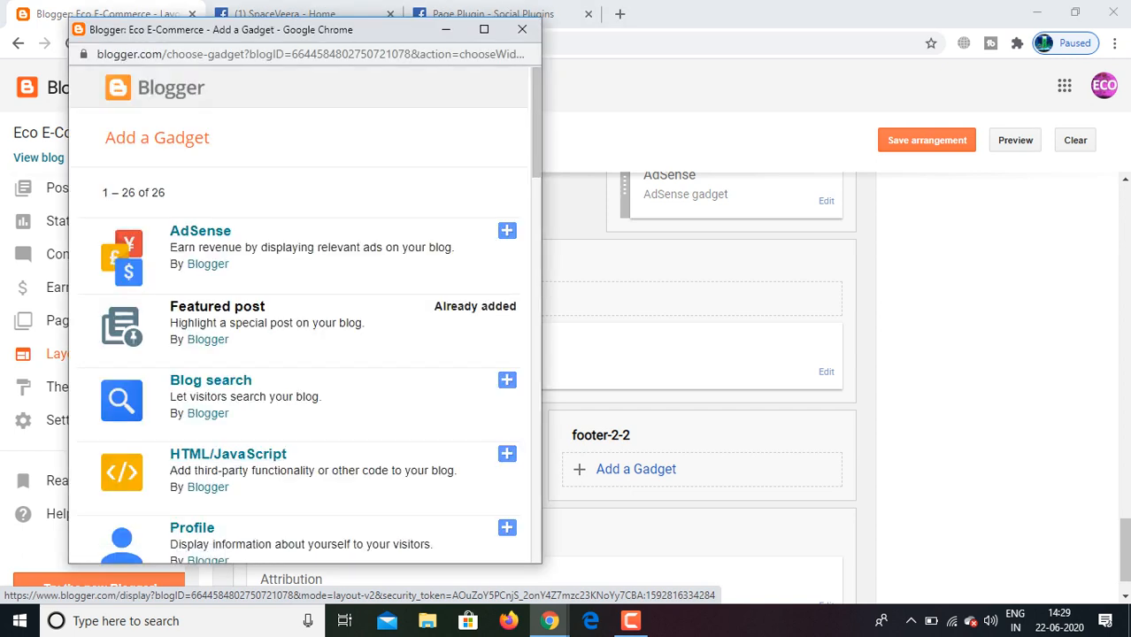
click(507, 454)
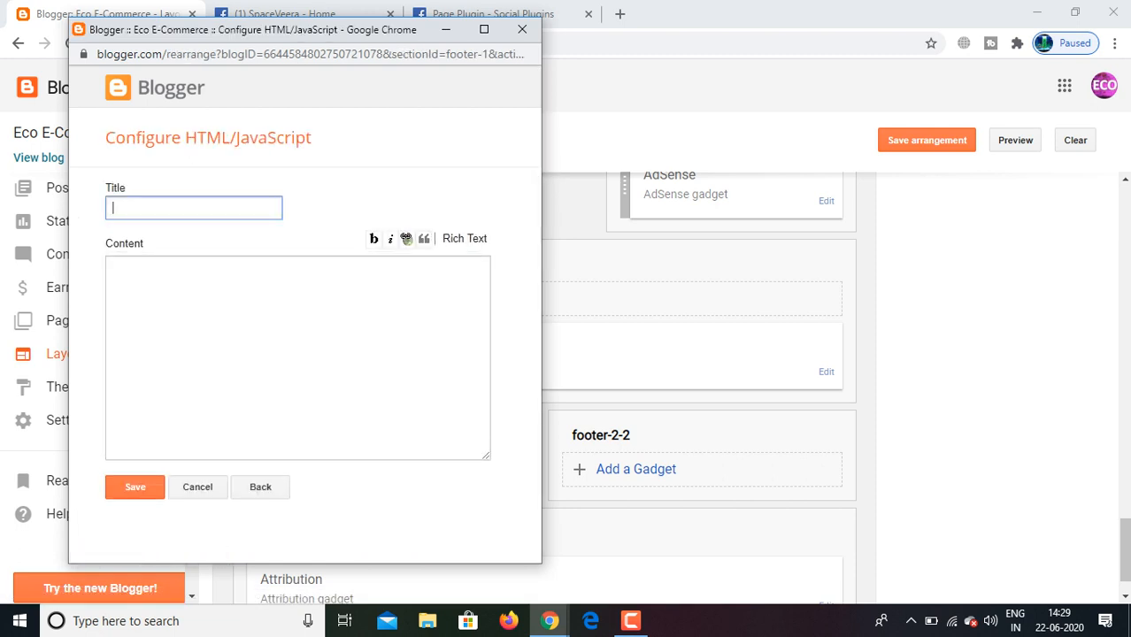
Step: Title the new HTML/JavaScript gadget FaceBook
text(FaceBOOK)
key(BackSpace)
key(BackSpace)
key(BackSpace)
text(ook)
click(110, 264)
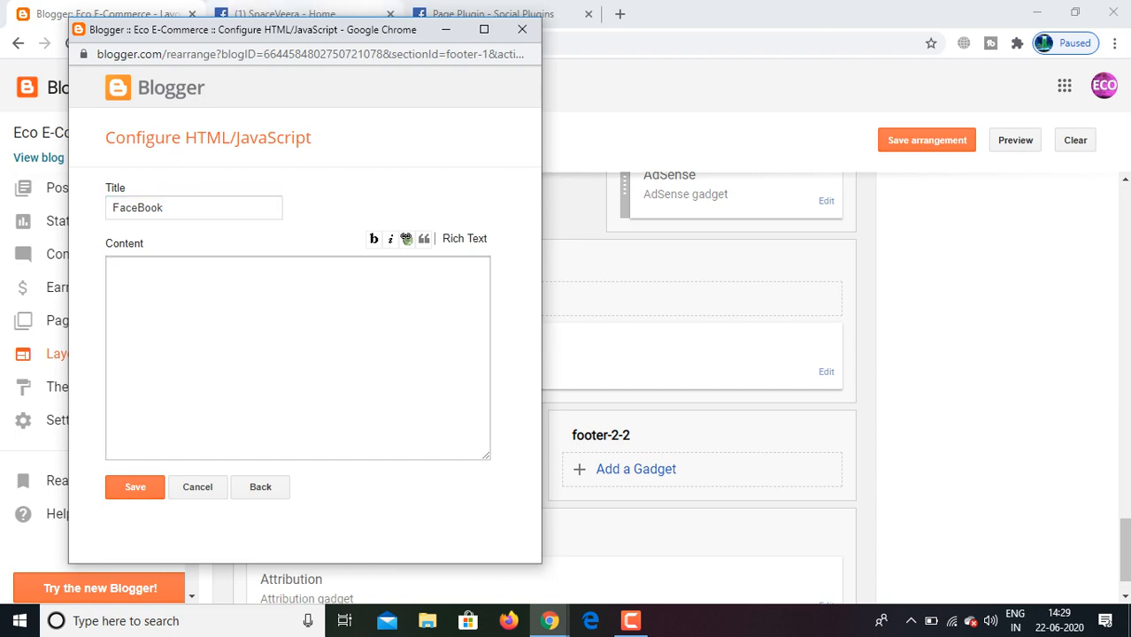
Step: Copy the plugin's Step 1 JavaScript SDK code into the content of the FaceBook gadget
click(492, 13)
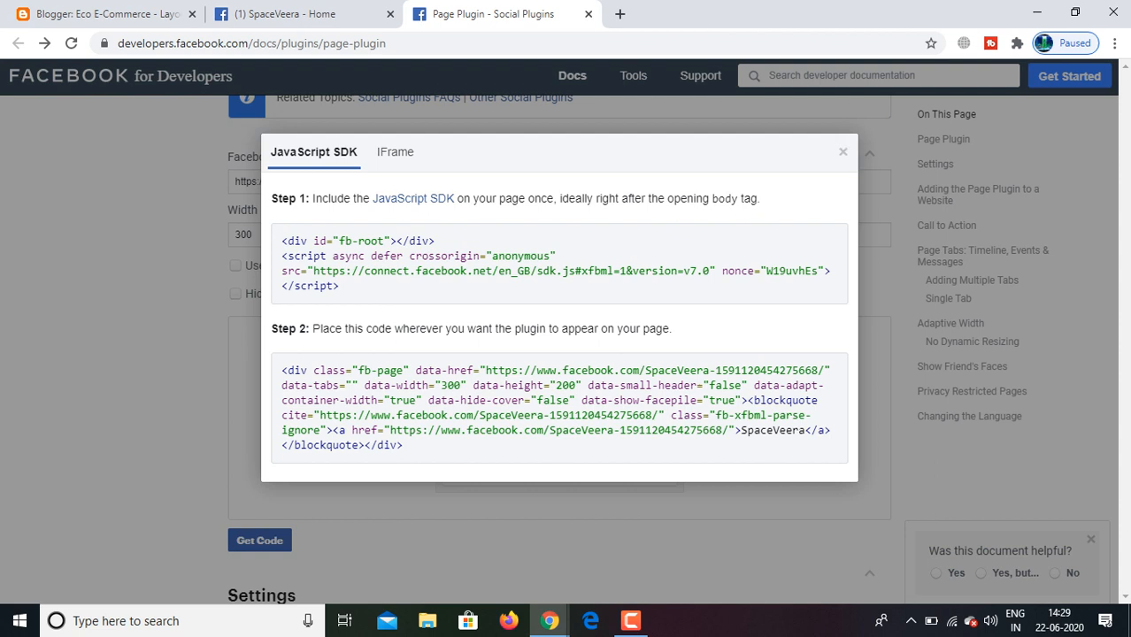
click(559, 264)
right_click(378, 272)
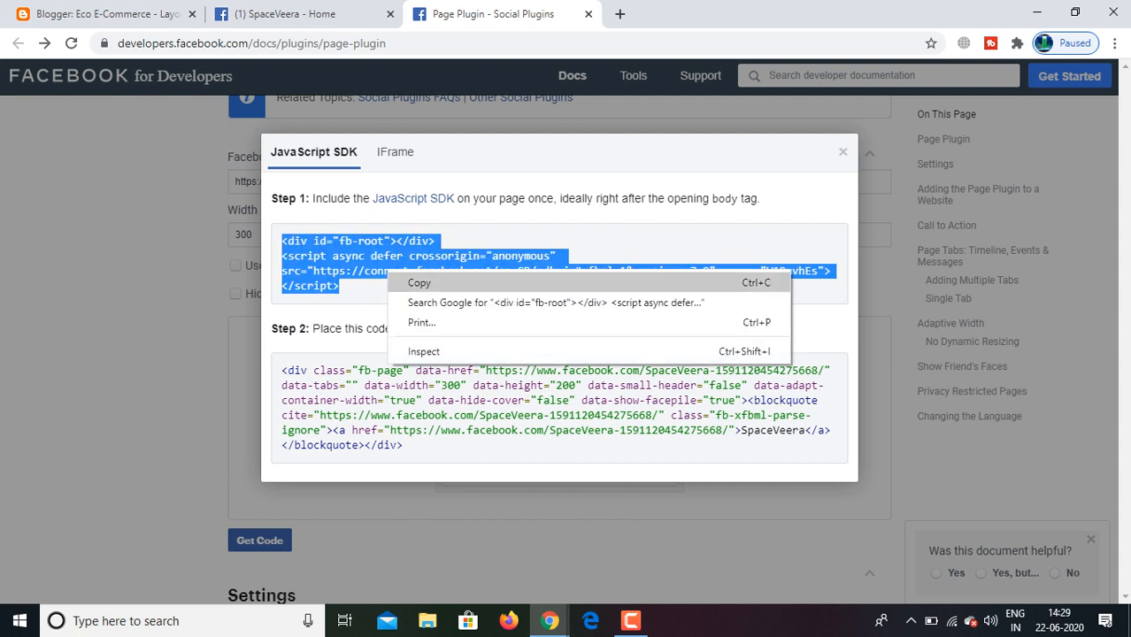
click(416, 282)
click(106, 14)
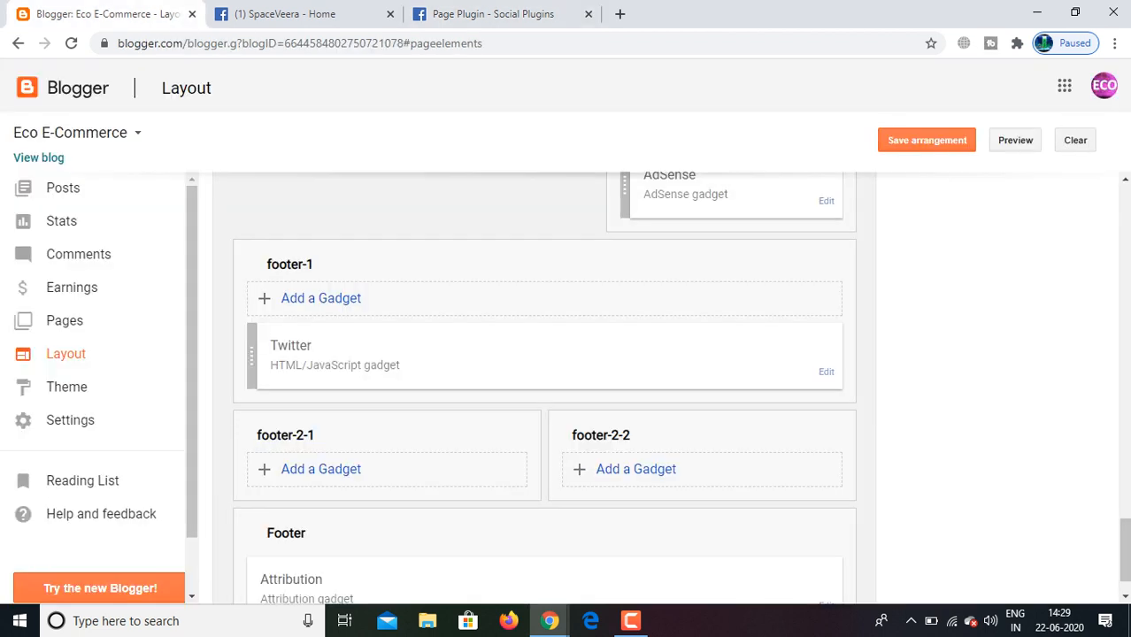
mouse_move(549, 620)
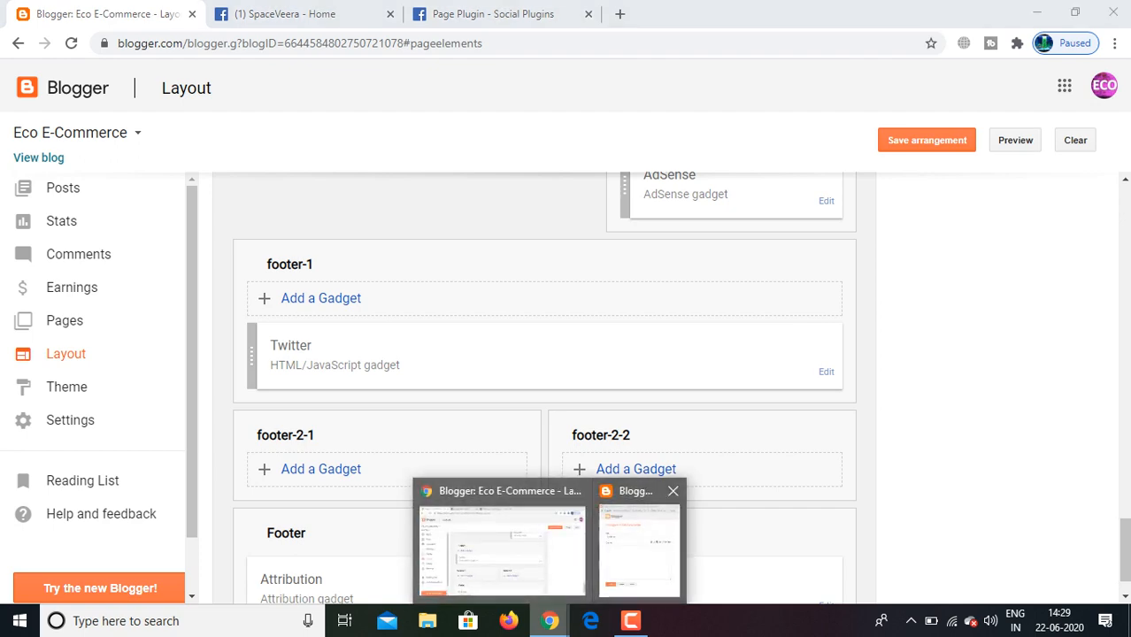
click(642, 543)
right_click(170, 271)
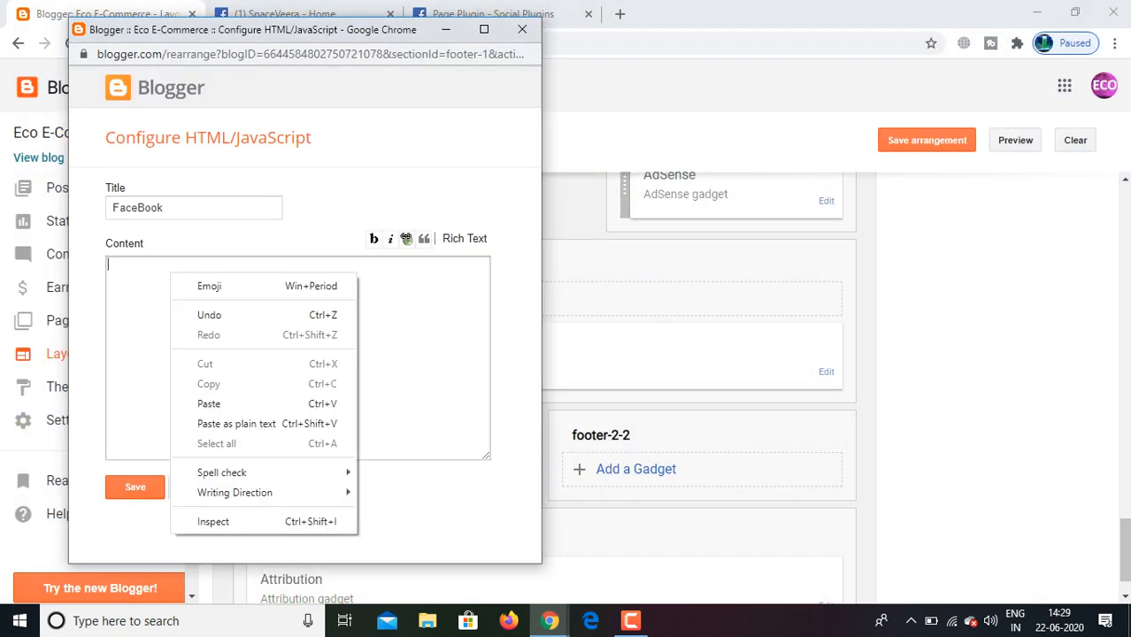
click(182, 402)
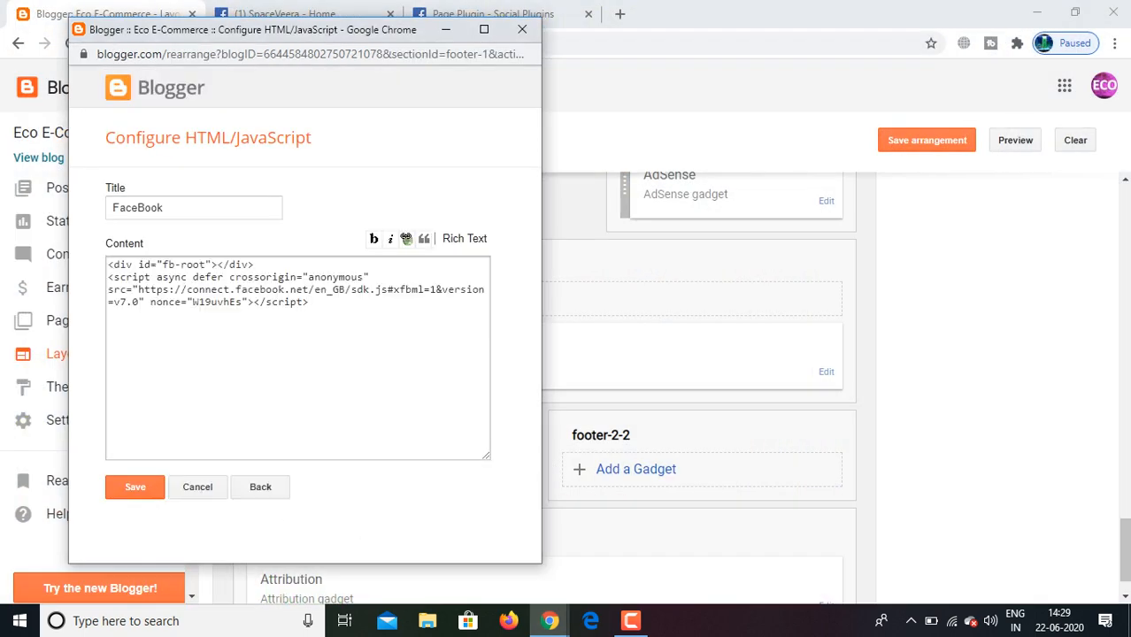
Step: Copy the plugin's Step 2 placement code and add it on a new line below the SDK script in the FaceBook gadget's content
click(493, 14)
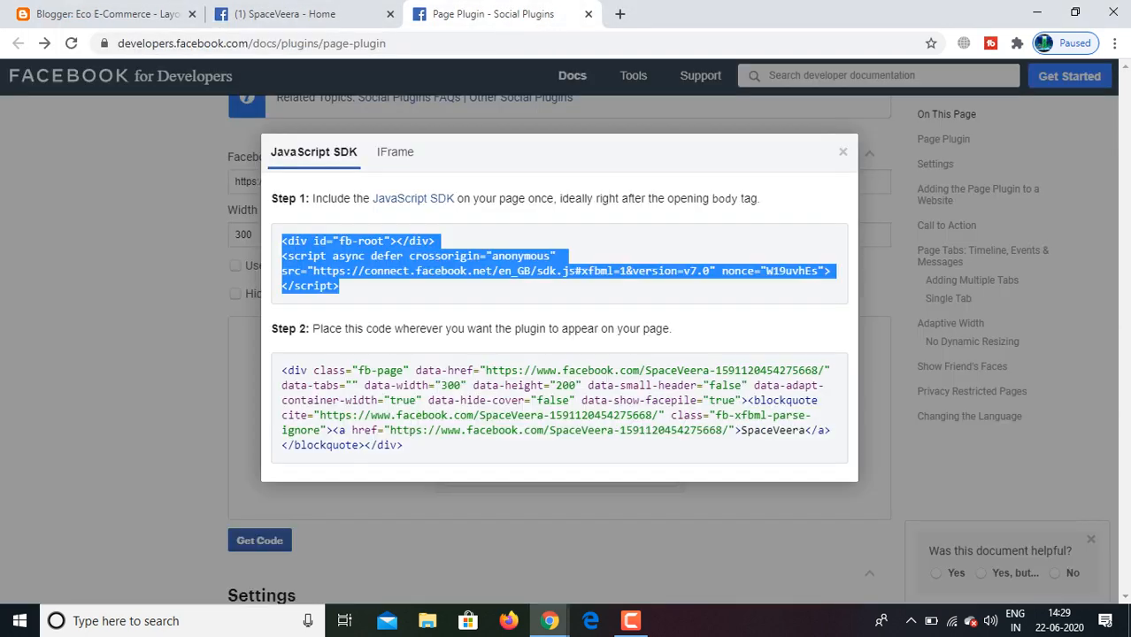
drag(282, 370, 404, 445)
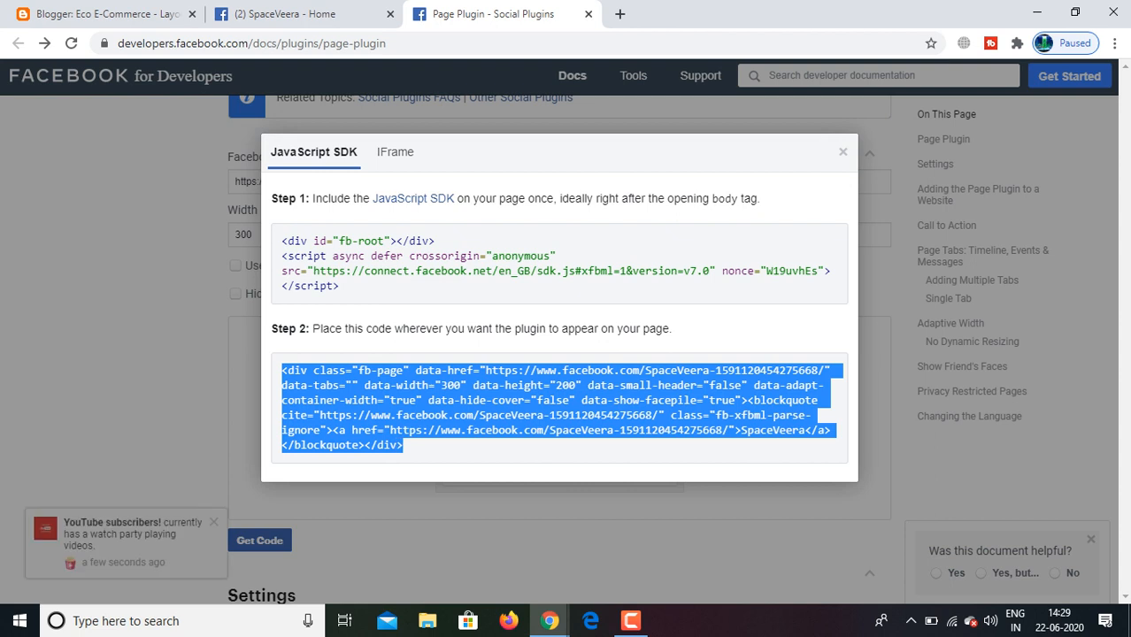
right_click(416, 443)
click(442, 454)
click(142, 14)
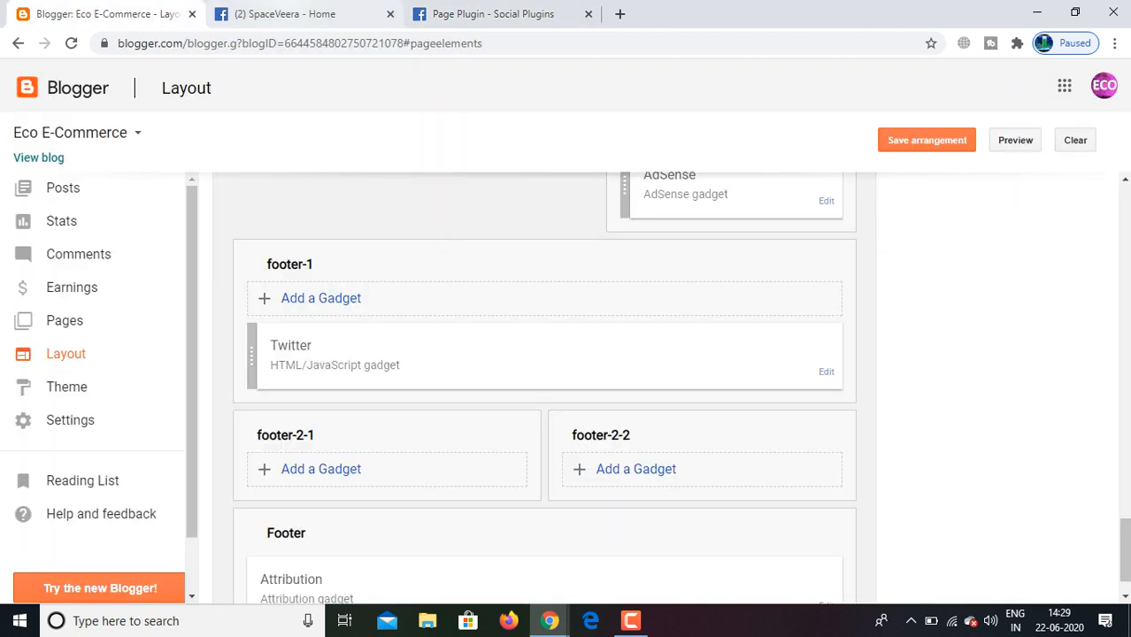
mouse_move(550, 621)
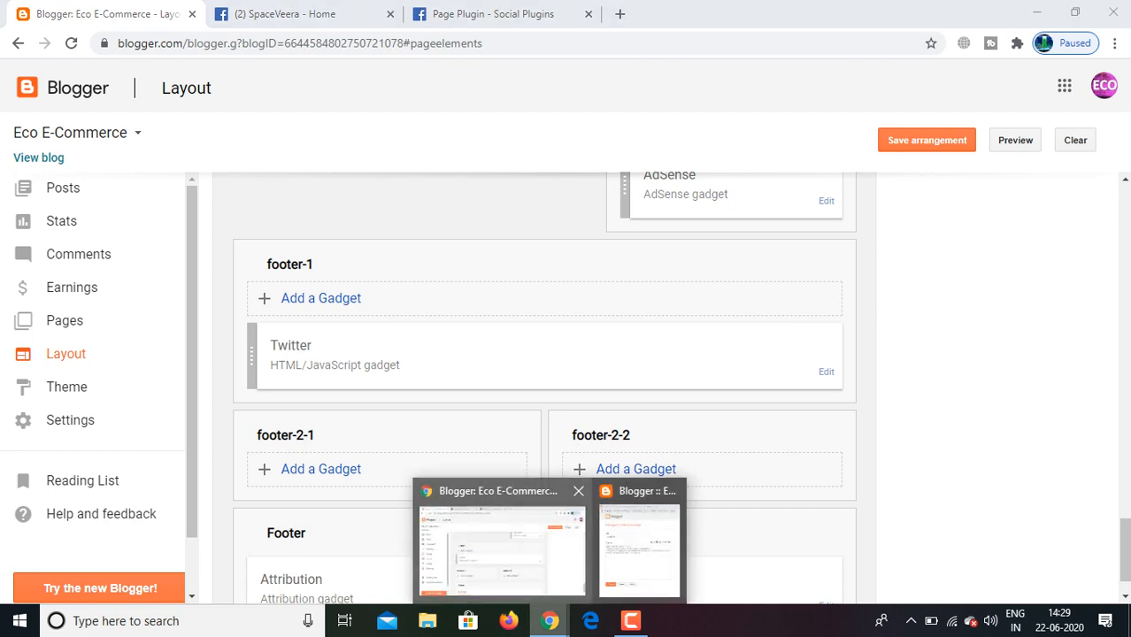
click(639, 544)
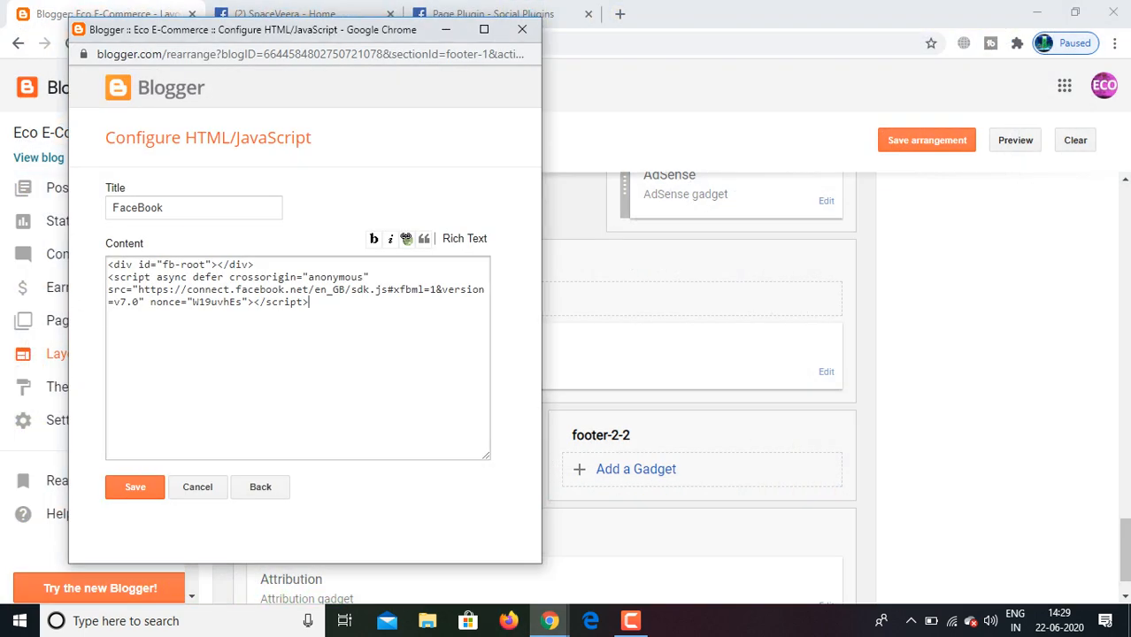
key(Return)
key(ctrl+v)
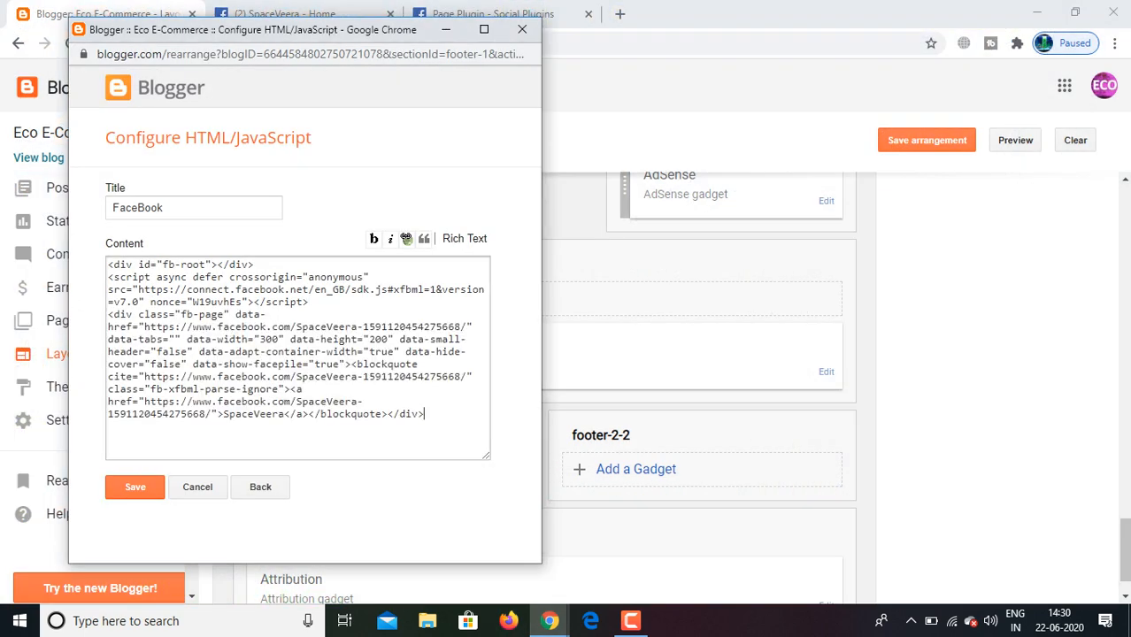
Step: Save the FaceBook gadget to the footer-1 section and save the layout arrangement
click(135, 487)
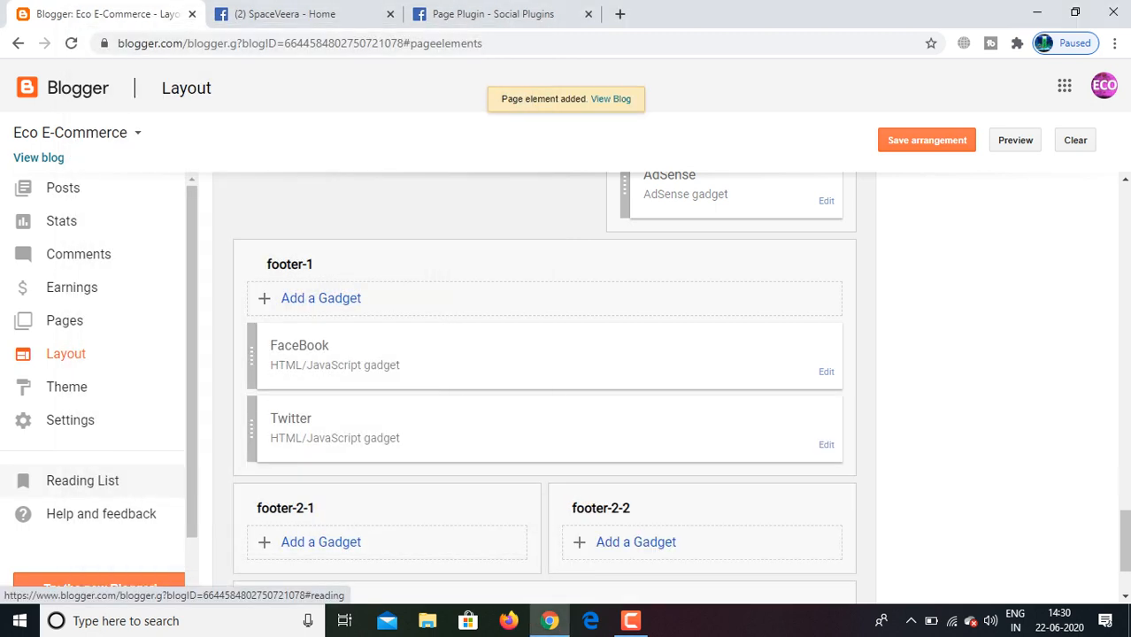
click(927, 140)
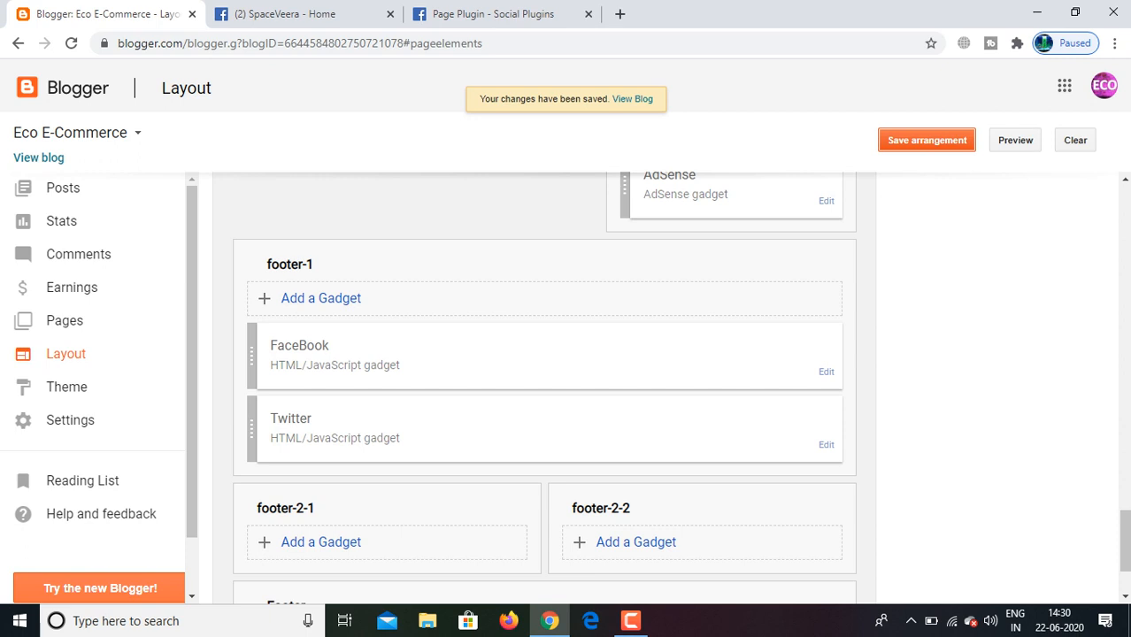
Step: Open the live blog and check the FaceBook gadget in its footer against the plugin preview and the SpaceVeera Facebook page
click(632, 98)
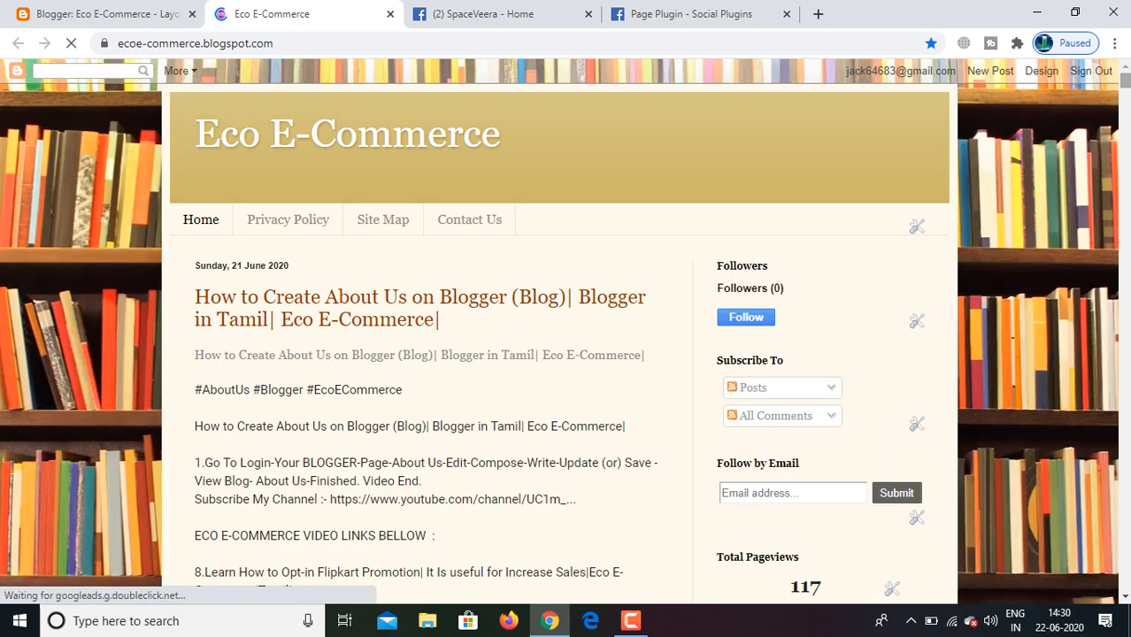
drag(1126, 80, 1126, 584)
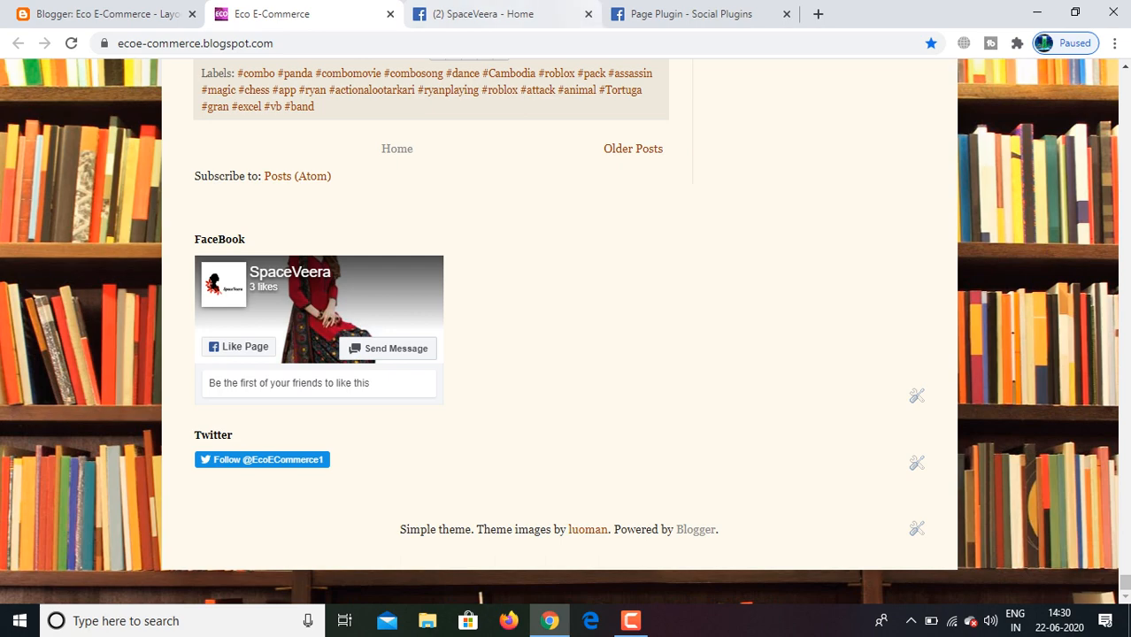
click(686, 14)
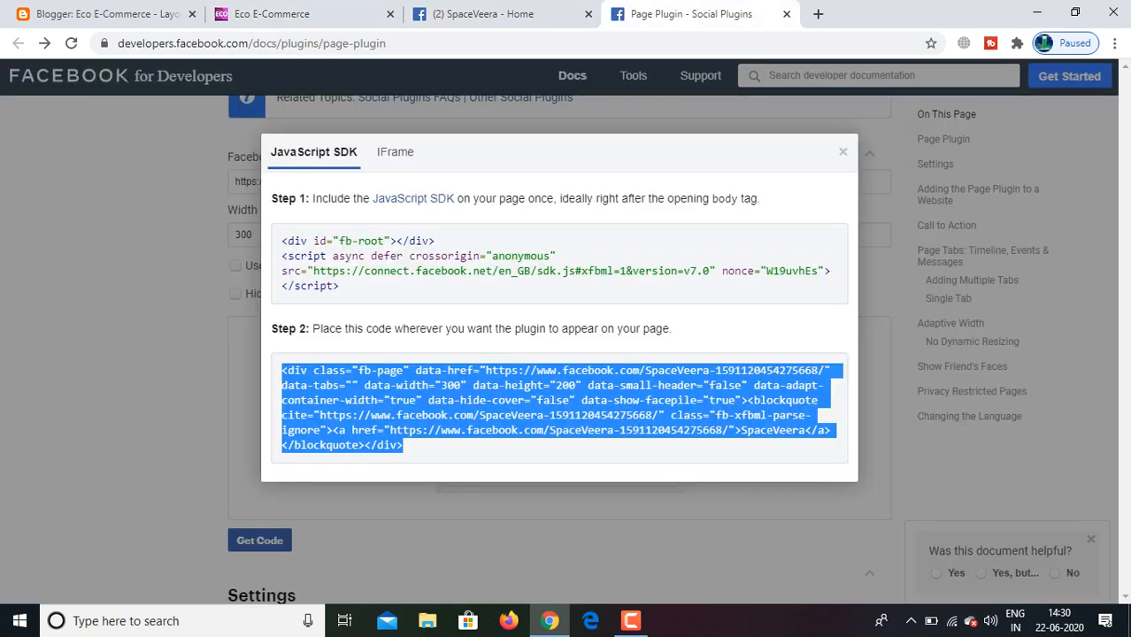
click(842, 151)
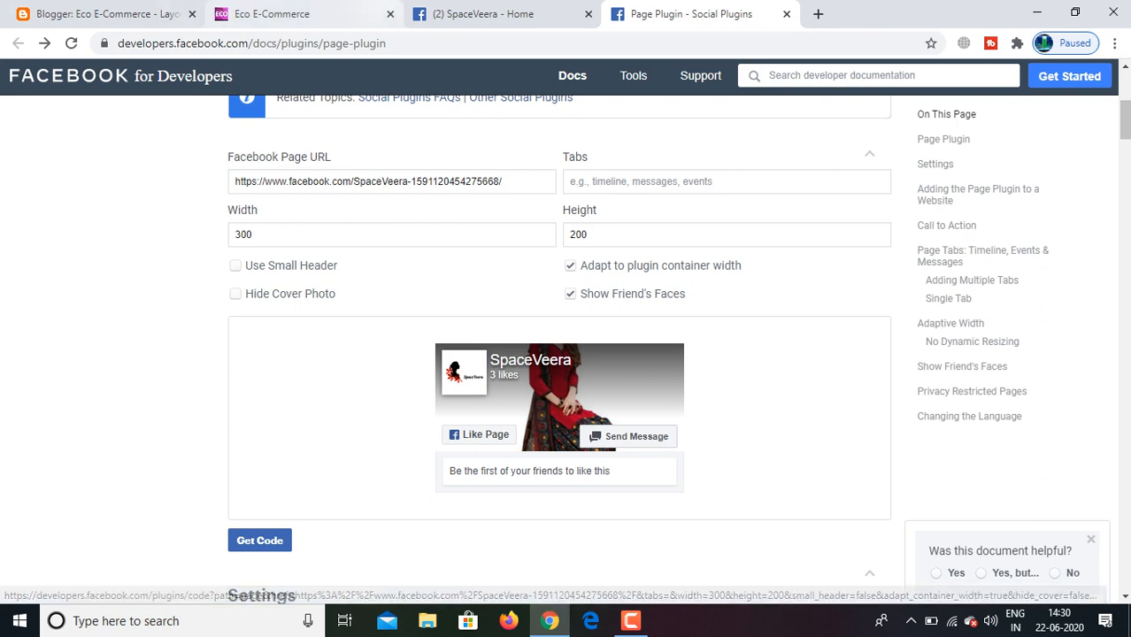
click(484, 14)
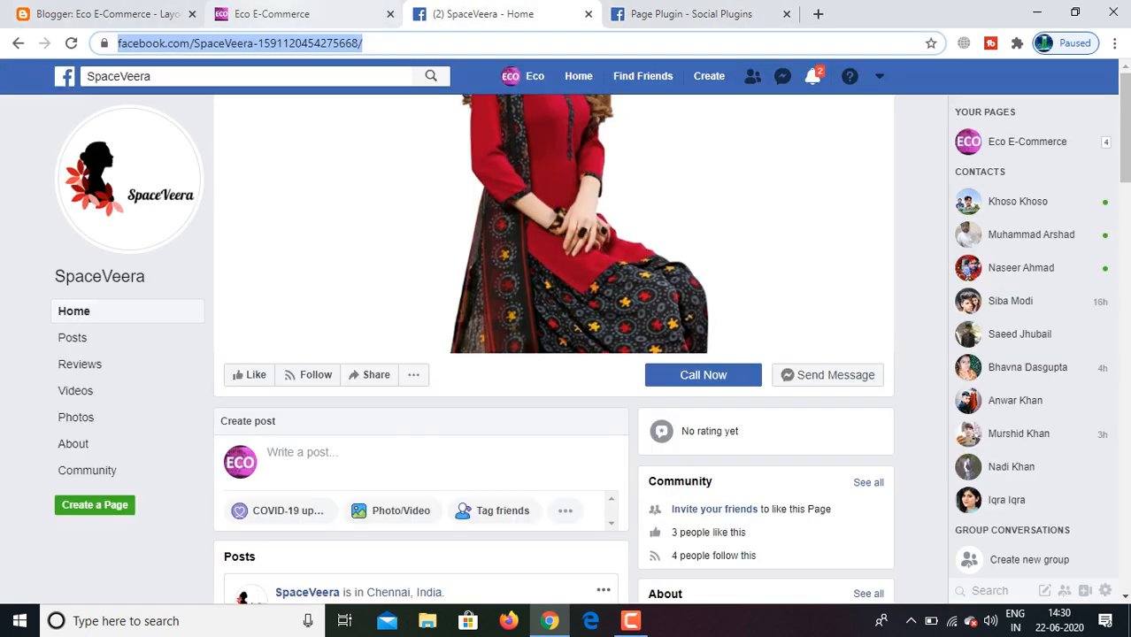
click(270, 15)
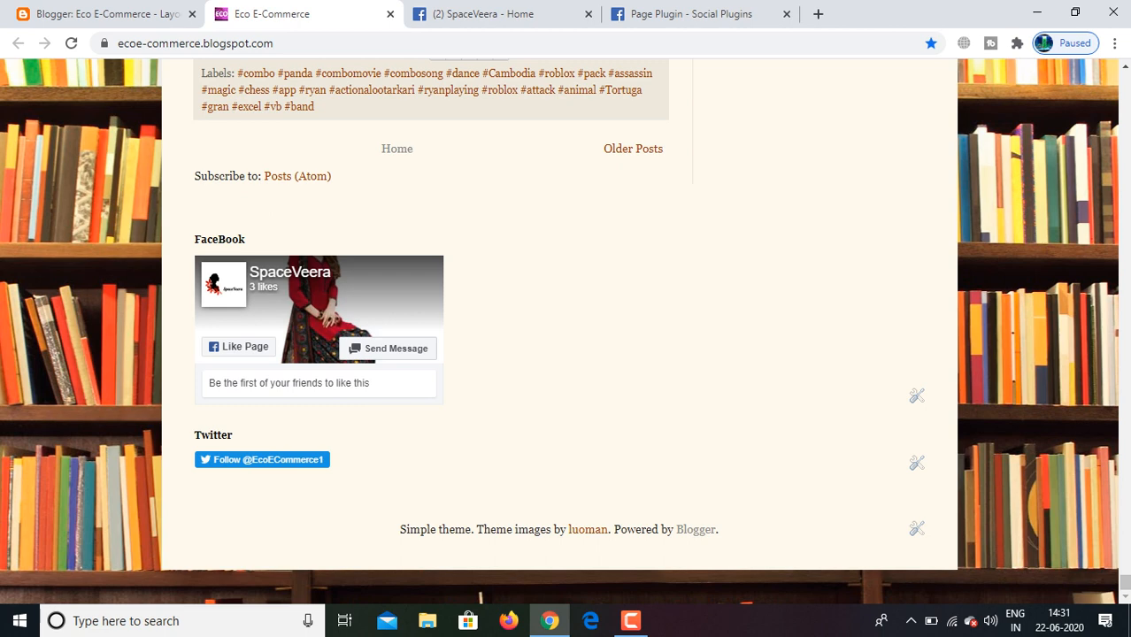
click(630, 622)
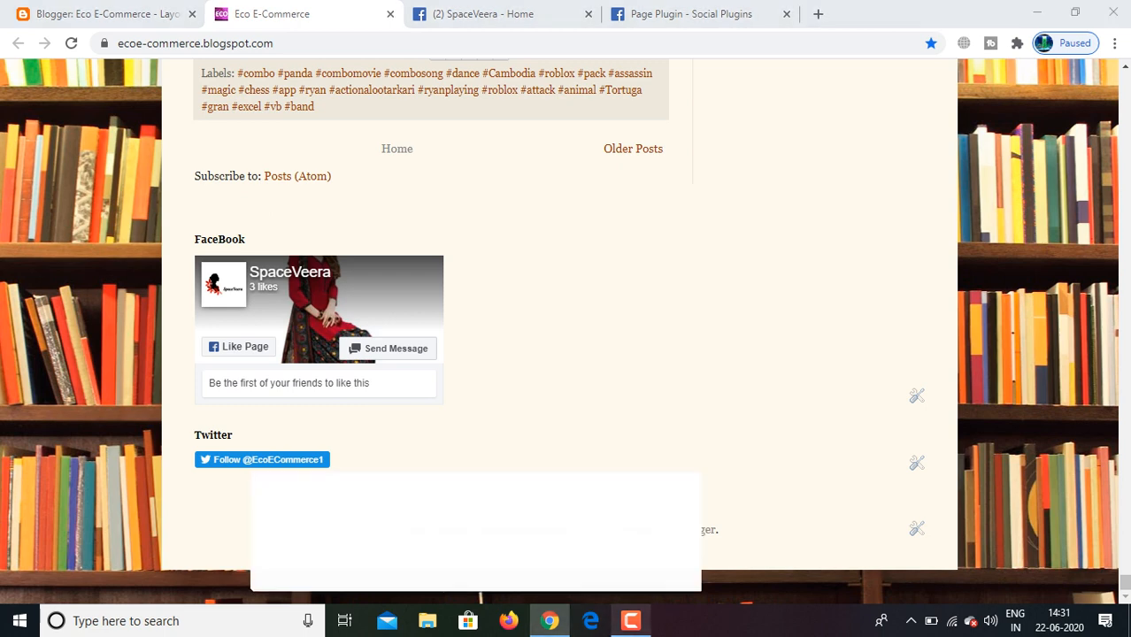